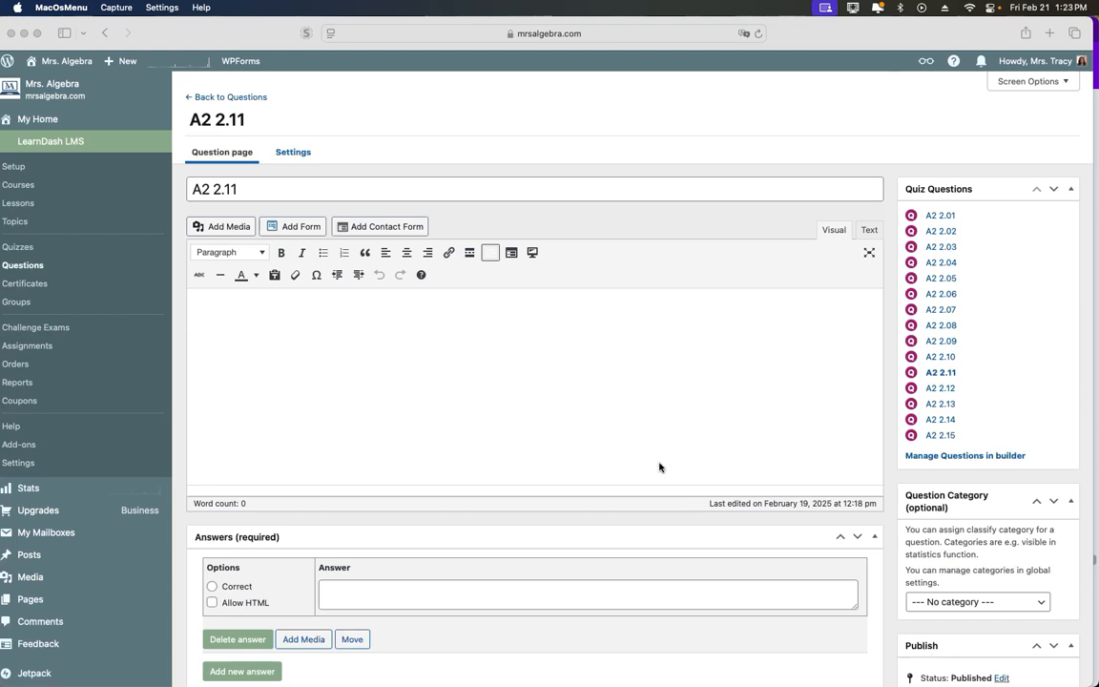
- Switch to Canva and replace the page's main LaTeX fraction with a new one whose numerator is kL^2k^{-2}
key("super+Tab")
key("super+Tab")
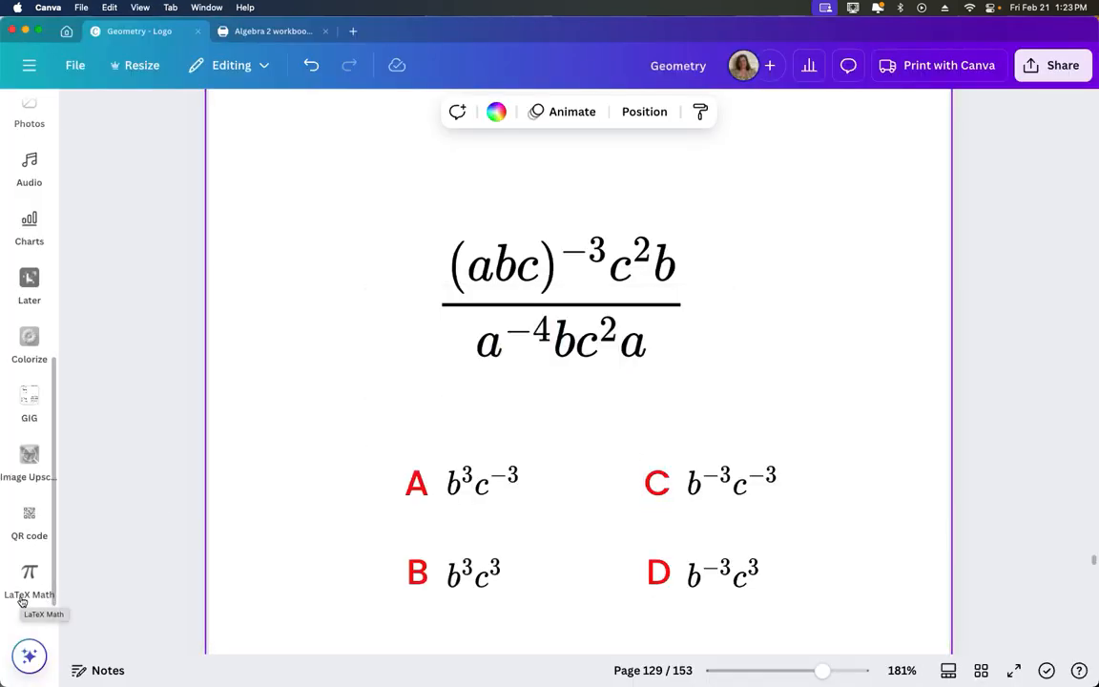
scroll(834, 466, "down", 2)
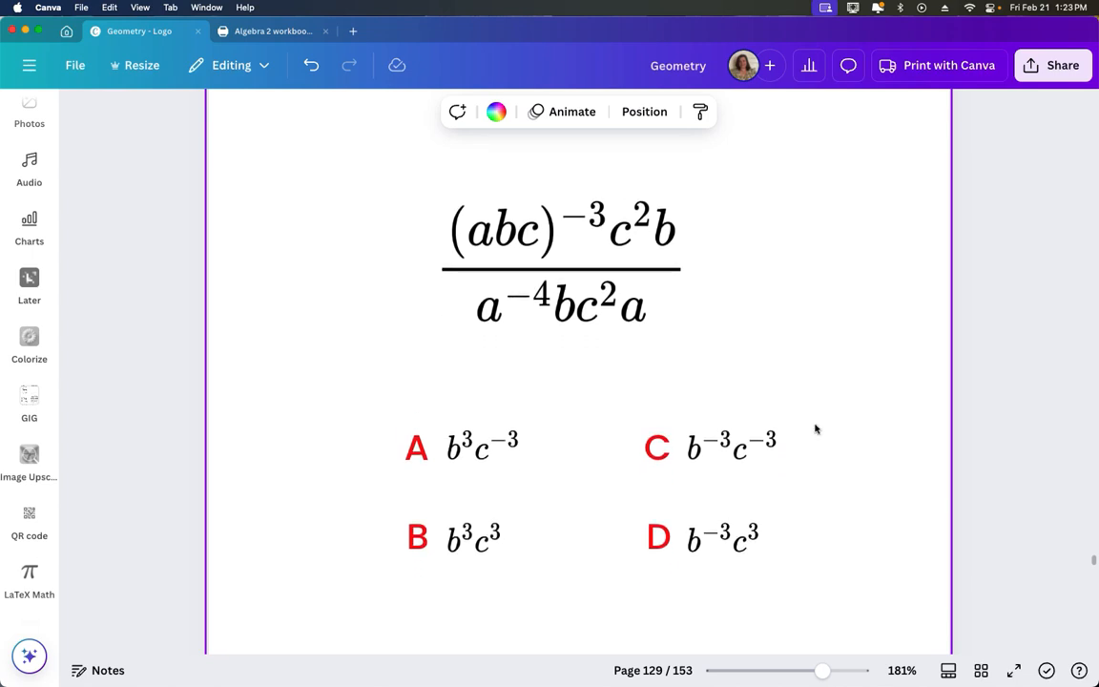
double_click(589, 306)
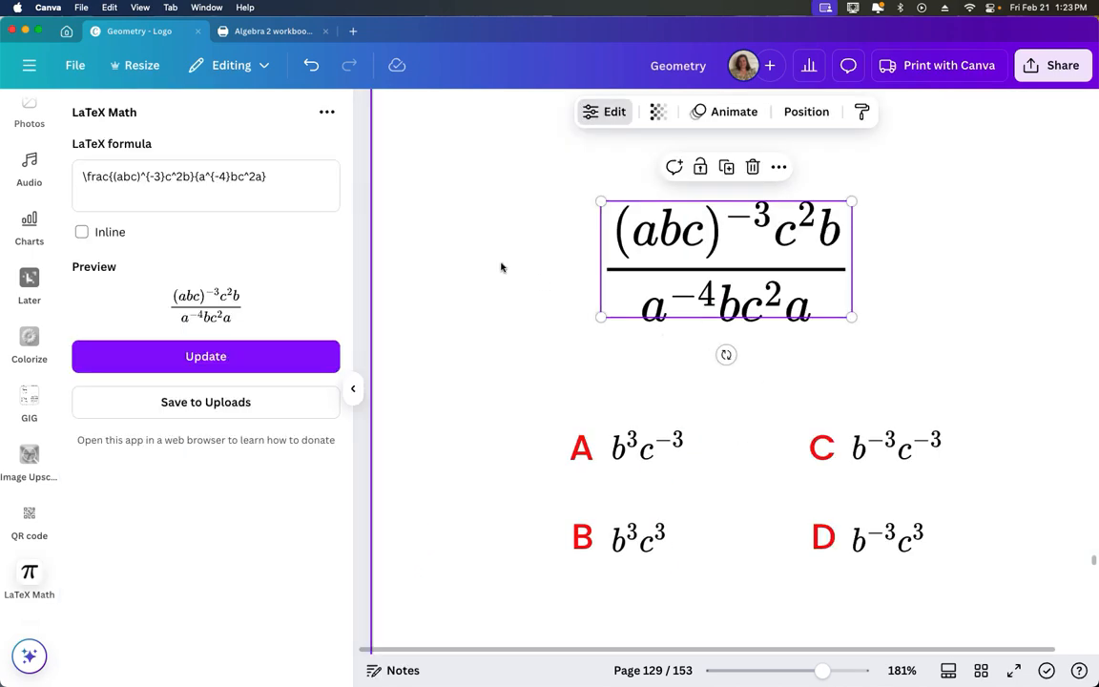
left_click_drag(300, 175, 167, 162)
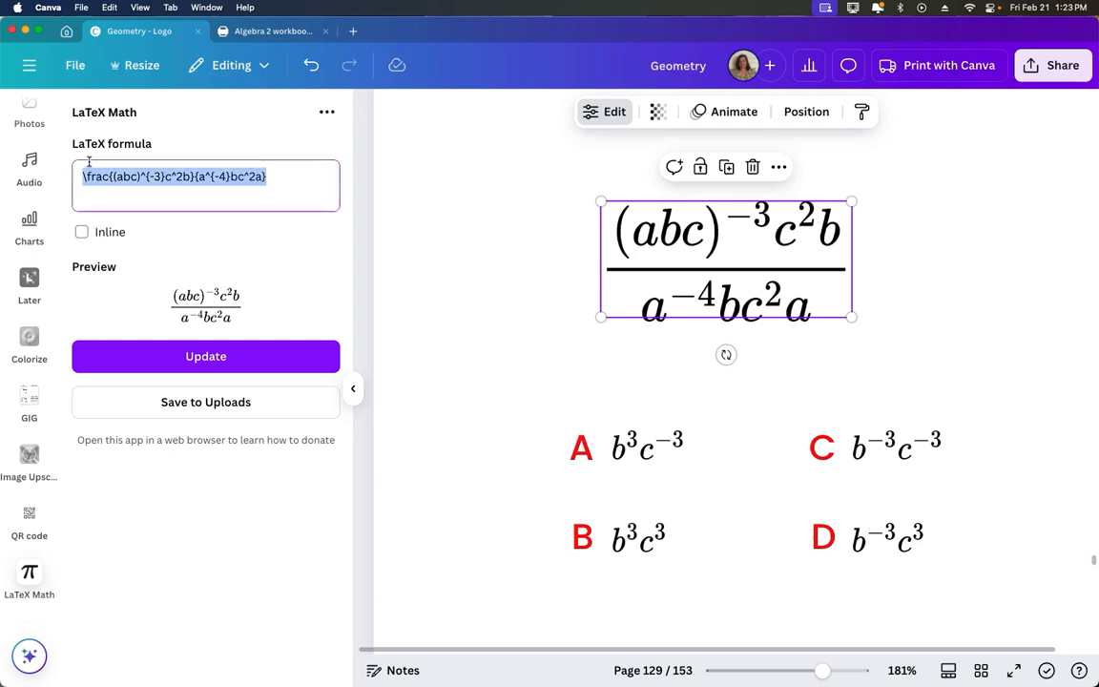
type("\\")
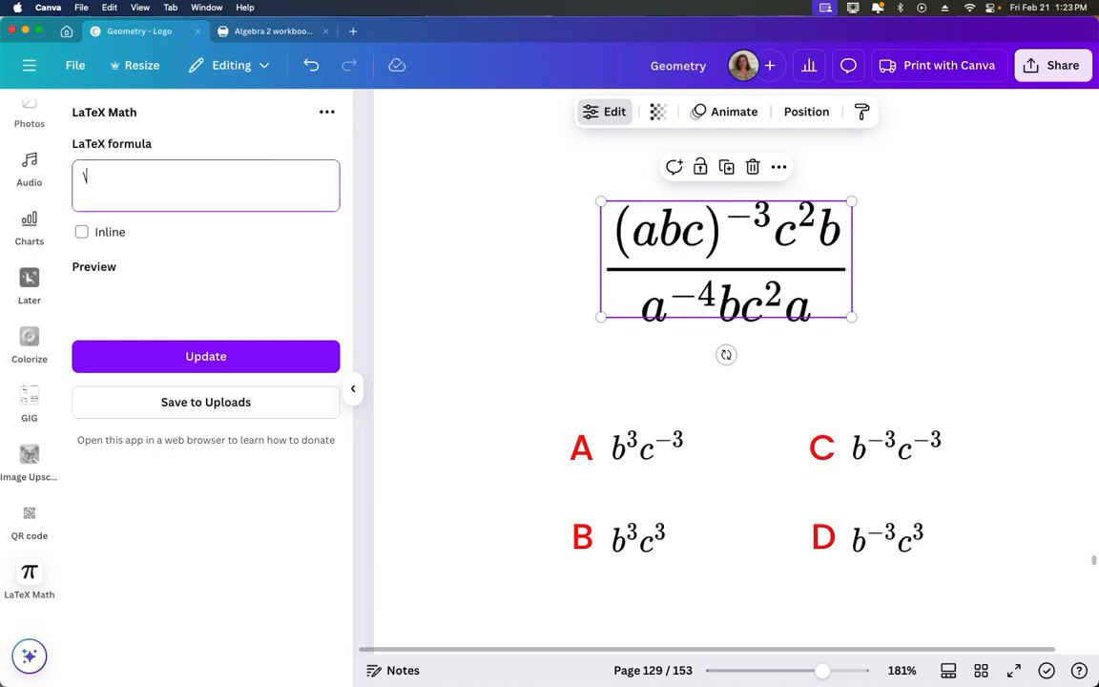
type("frac{}{}")
type("kL")
type("^")
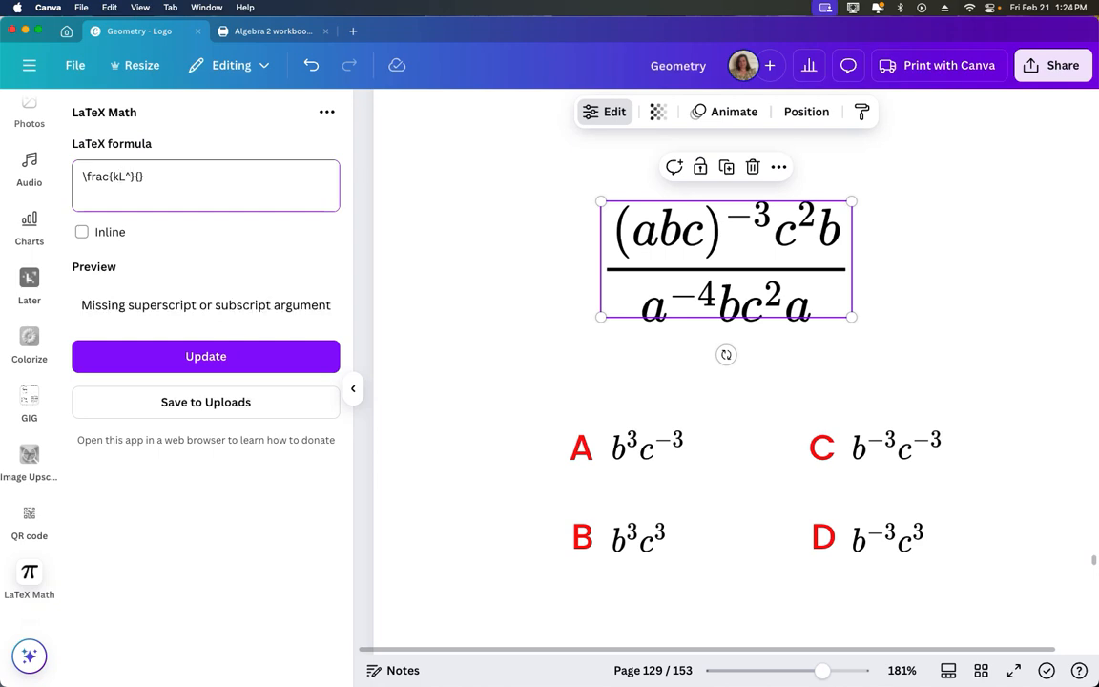
type("2")
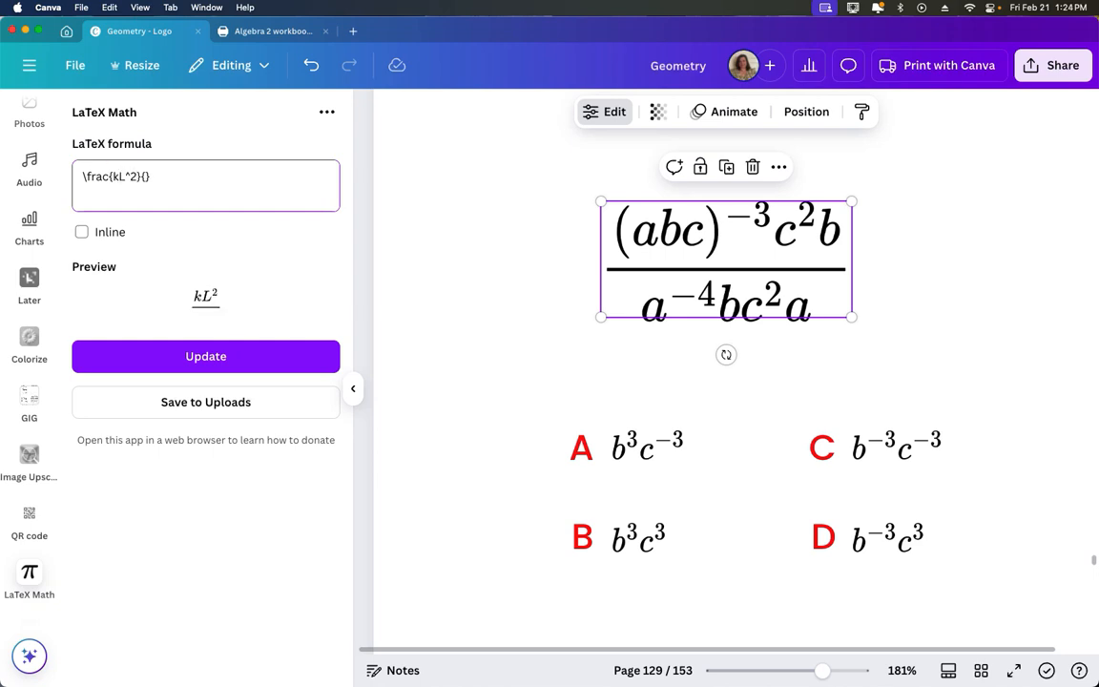
type("k^")
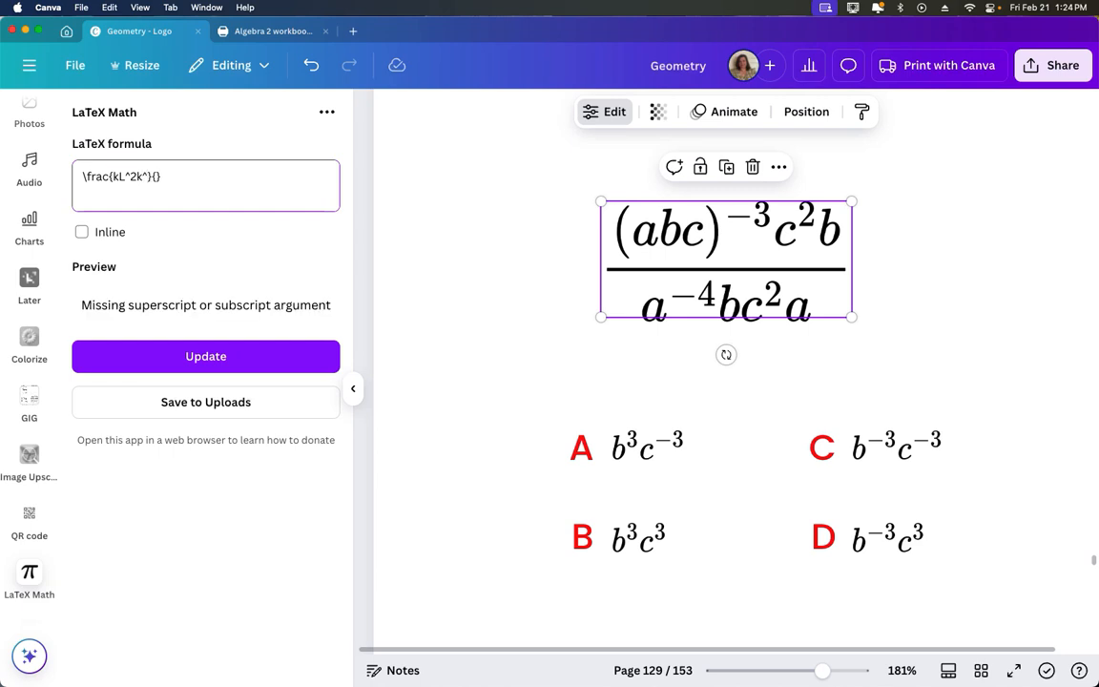
type("{-2")
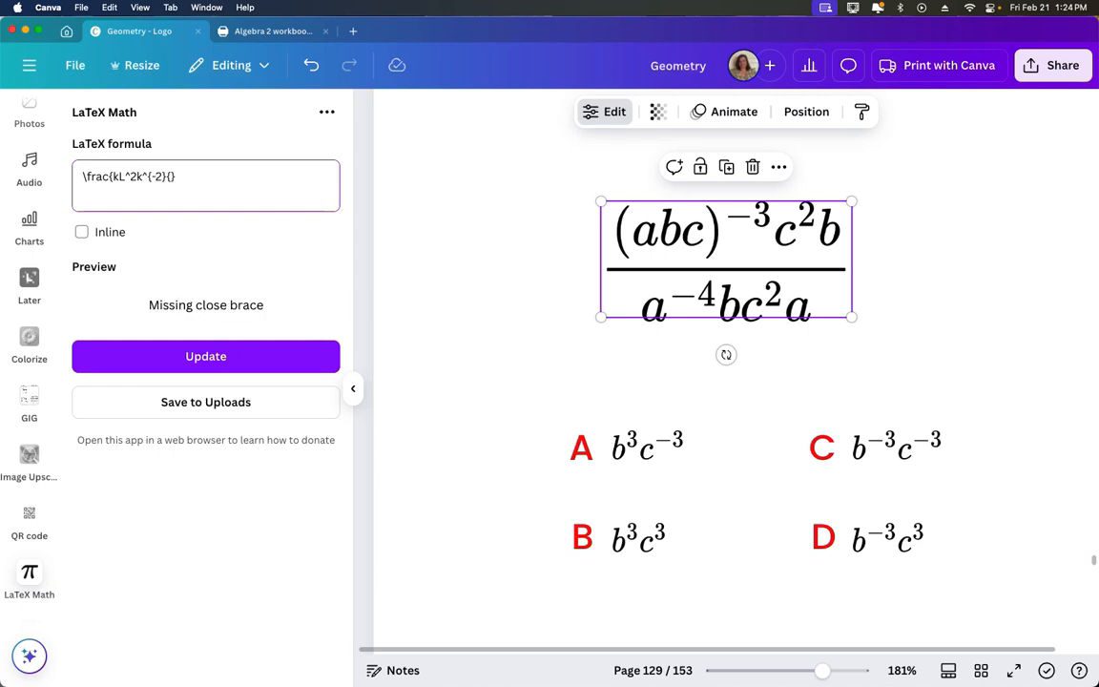
type("}")
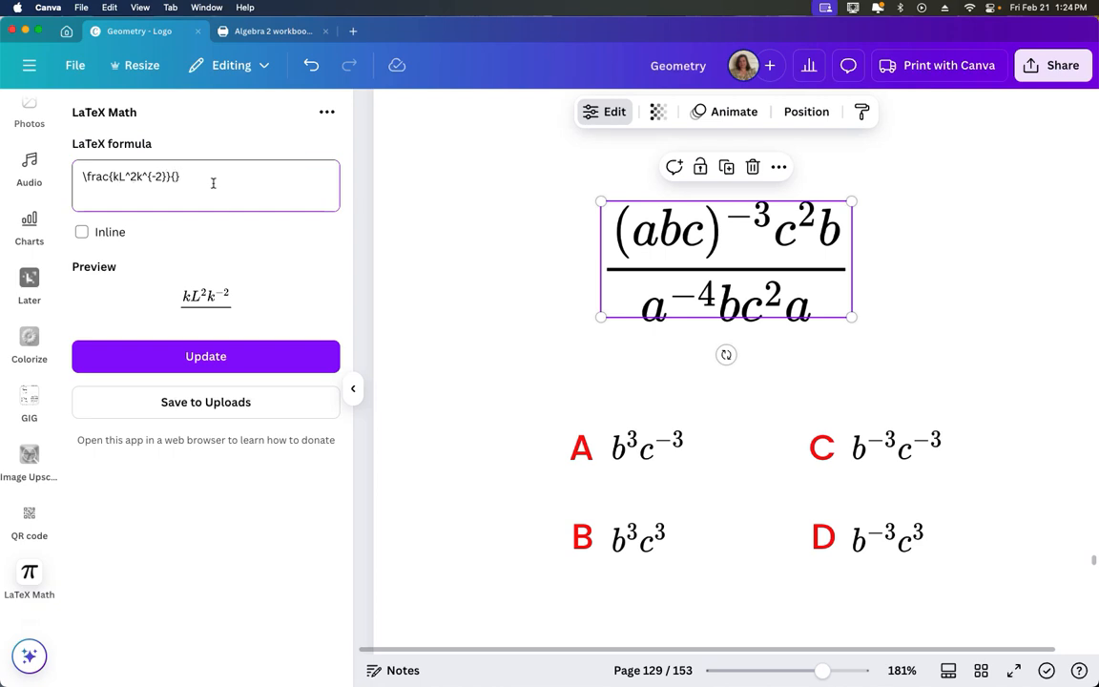
- Enter (k^0L)^2L^{-3}k as the main fraction's denominator and update the formula on the page
type("(k^0")
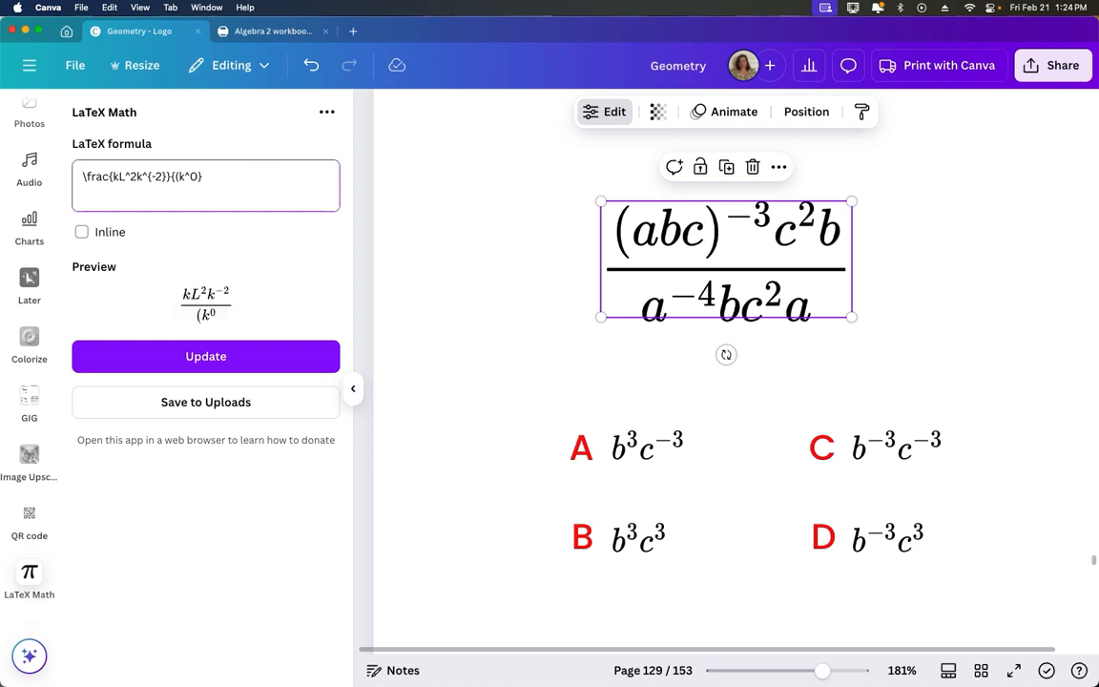
type("L)^2L")
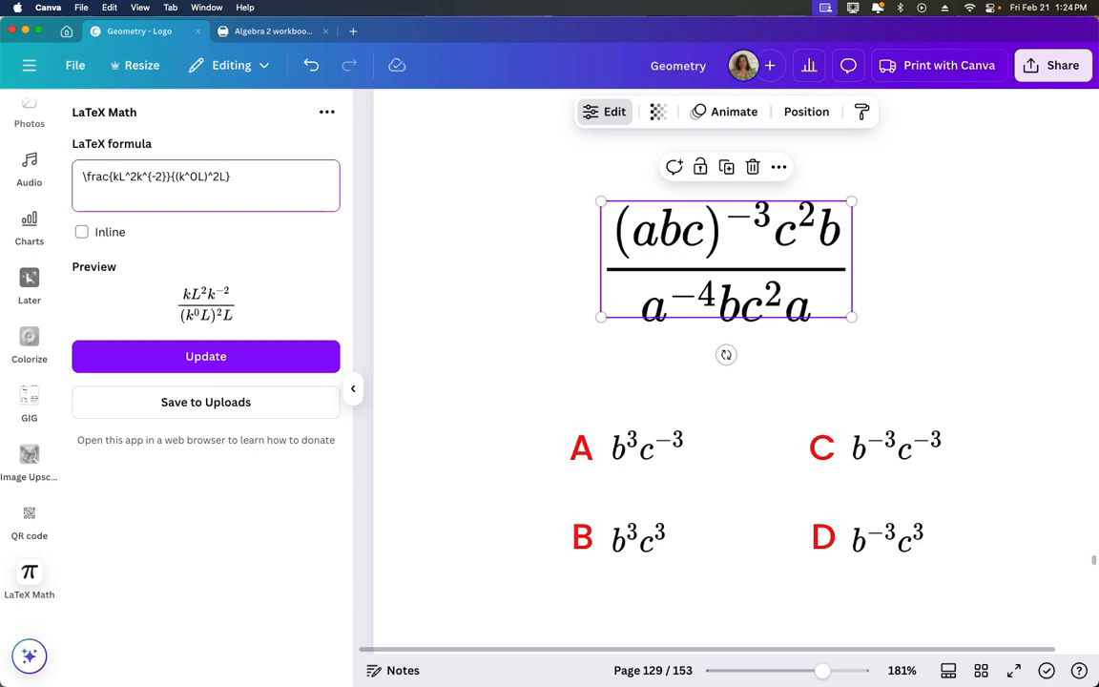
type("^")
type("{-3")
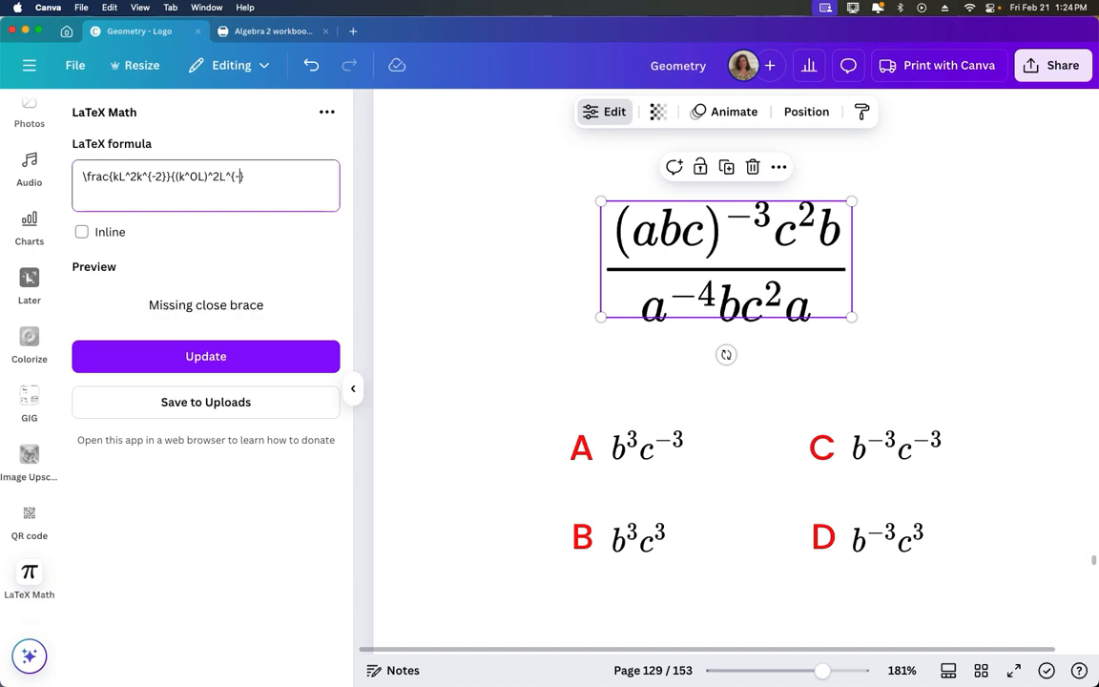
type("}}")
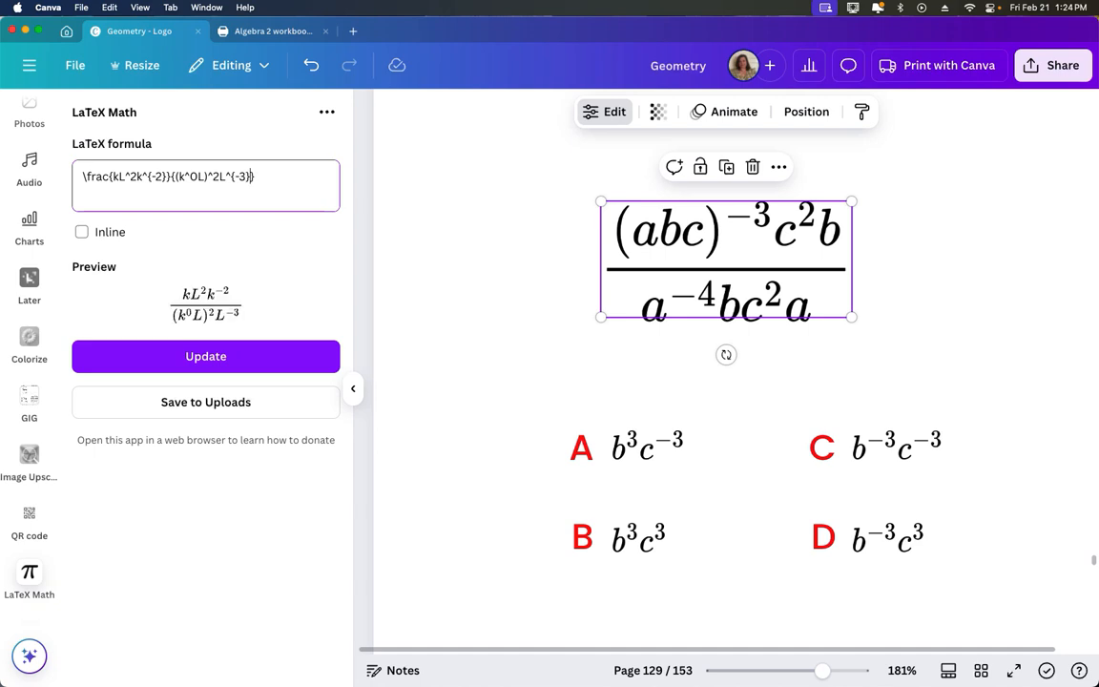
type("k")
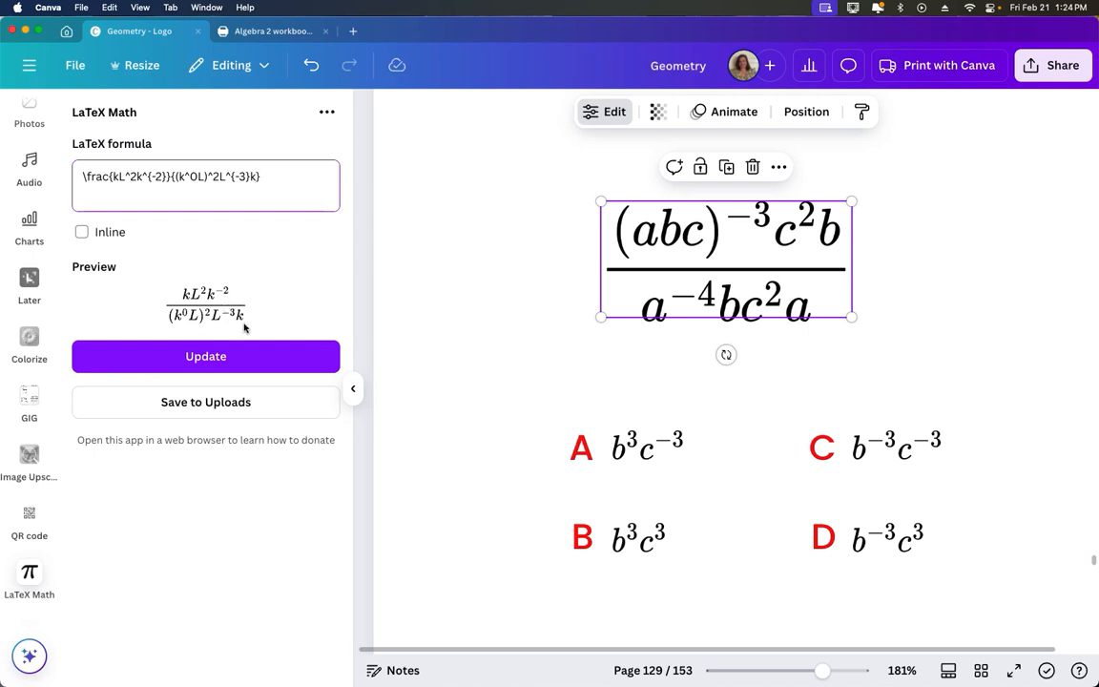
left_click(245, 363)
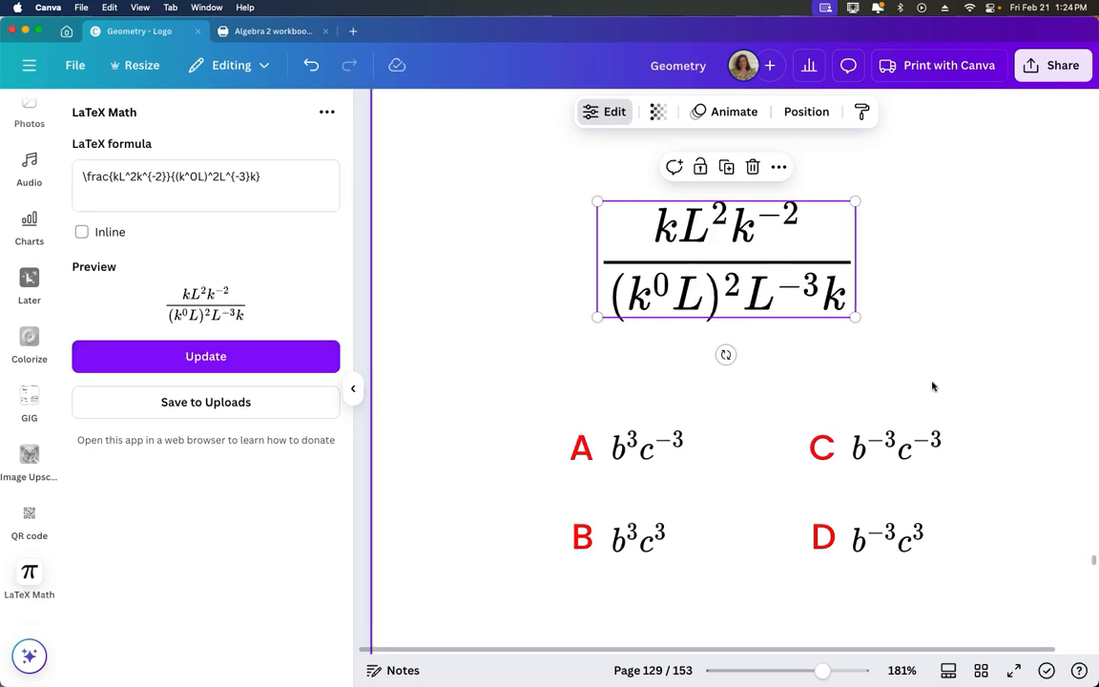
left_click(1027, 385)
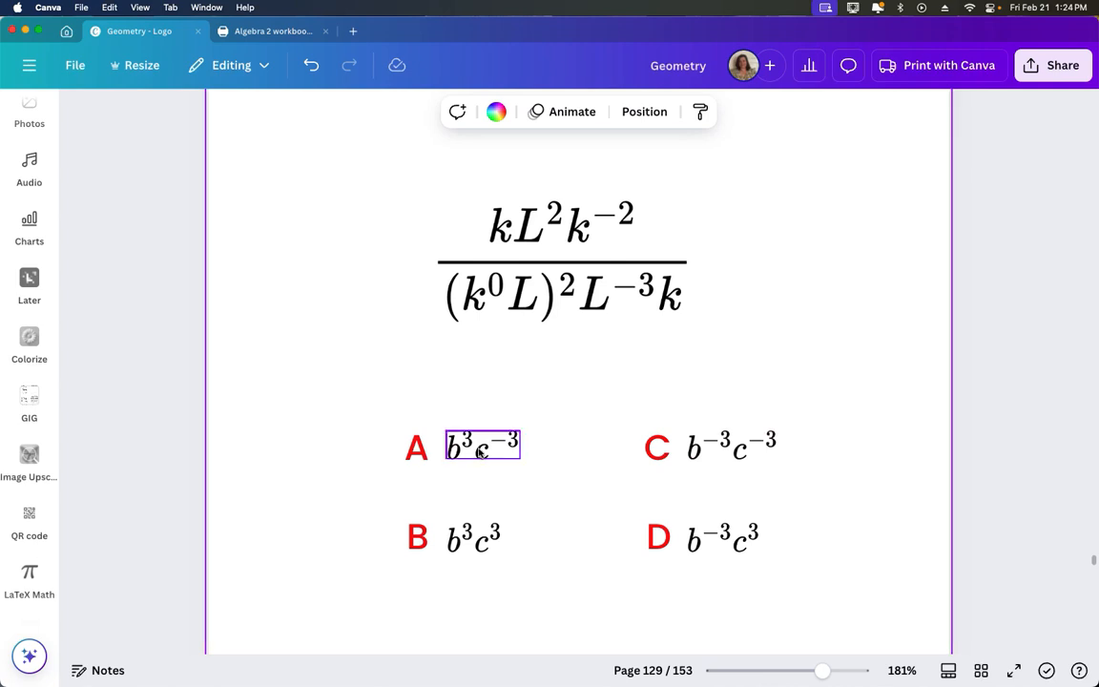
- Delete the old answer expressions beside C, D and B
left_click(731, 447)
key("BackSpace")
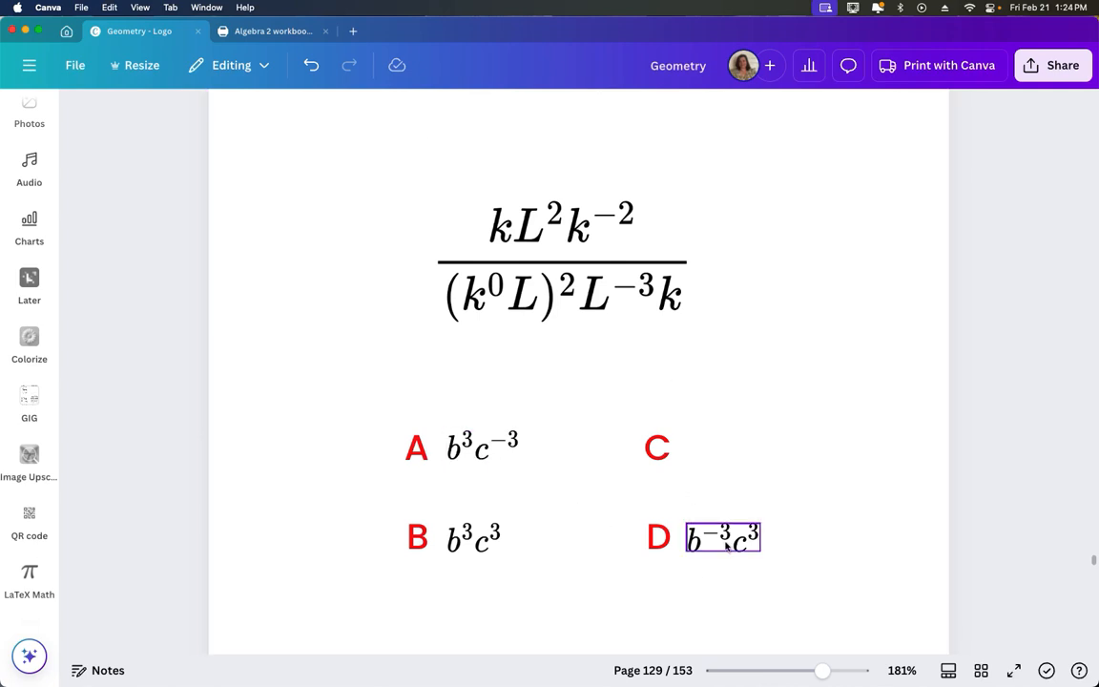
left_click(727, 546)
key("BackSpace")
left_click(489, 540)
key("BackSpace")
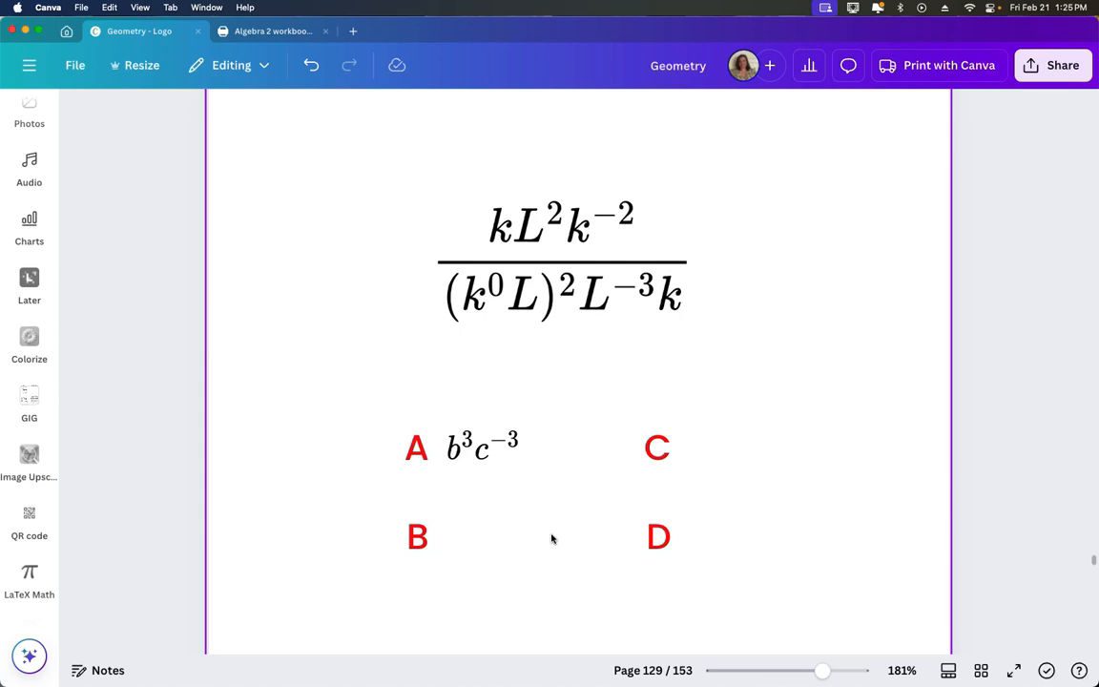
- Replace answer A's LaTeX formula with a fraction whose numerator is k^{-2}
double_click(477, 456)
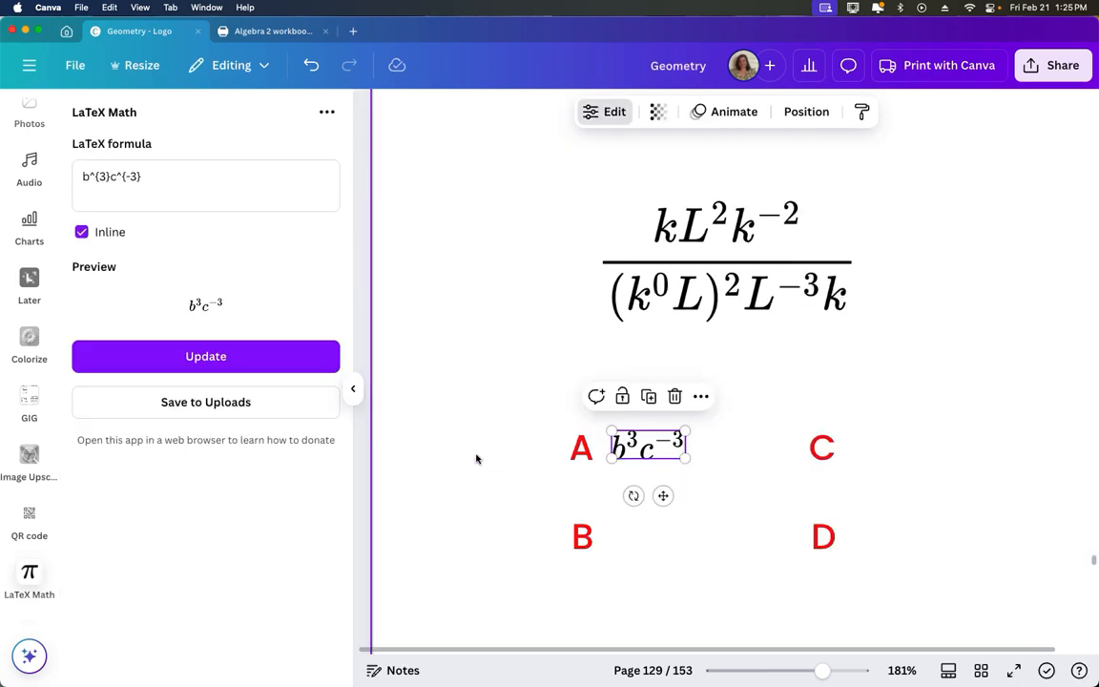
triple_click(99, 165)
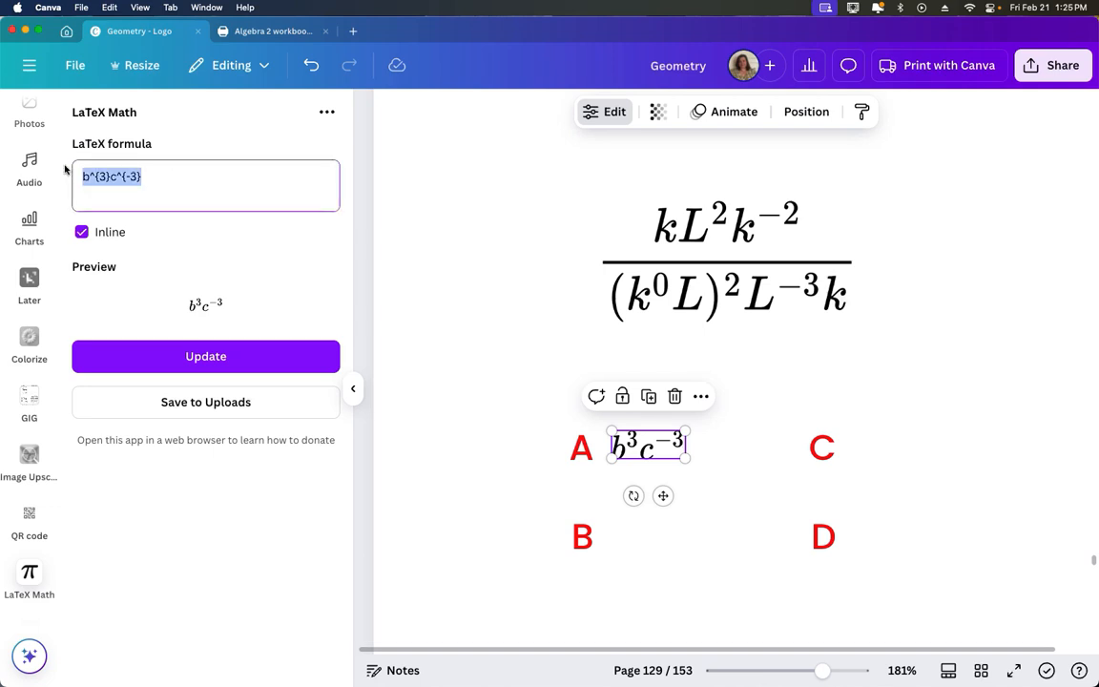
type("\\frac")
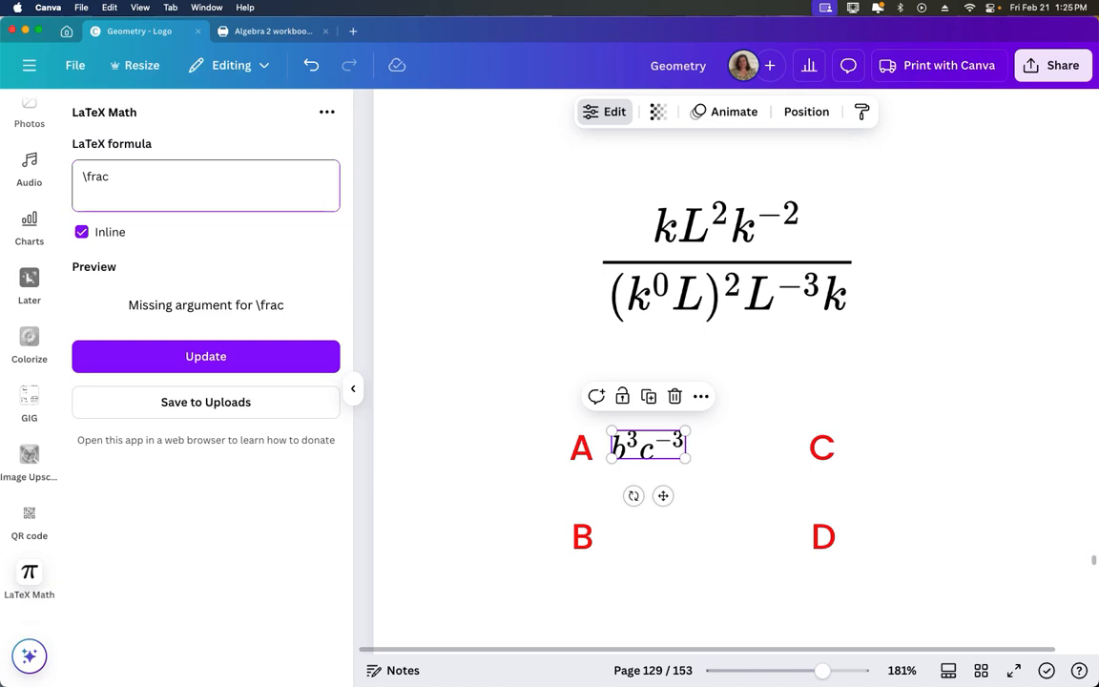
type("{}{}")
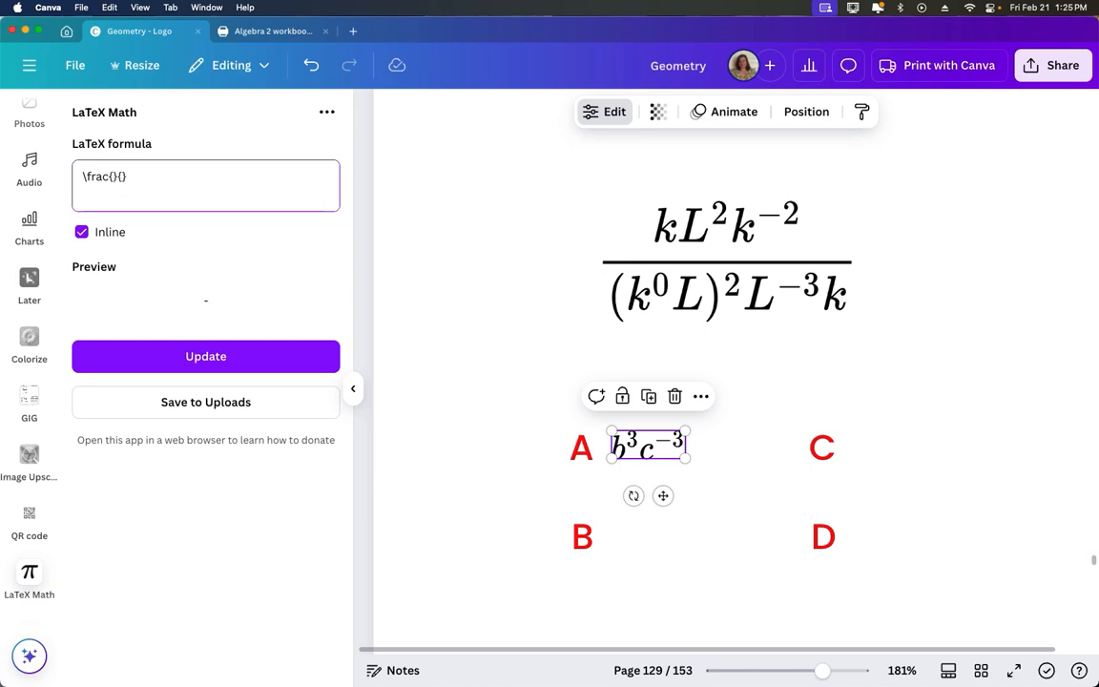
left_click(113, 176)
type("k")
type("^{-2")
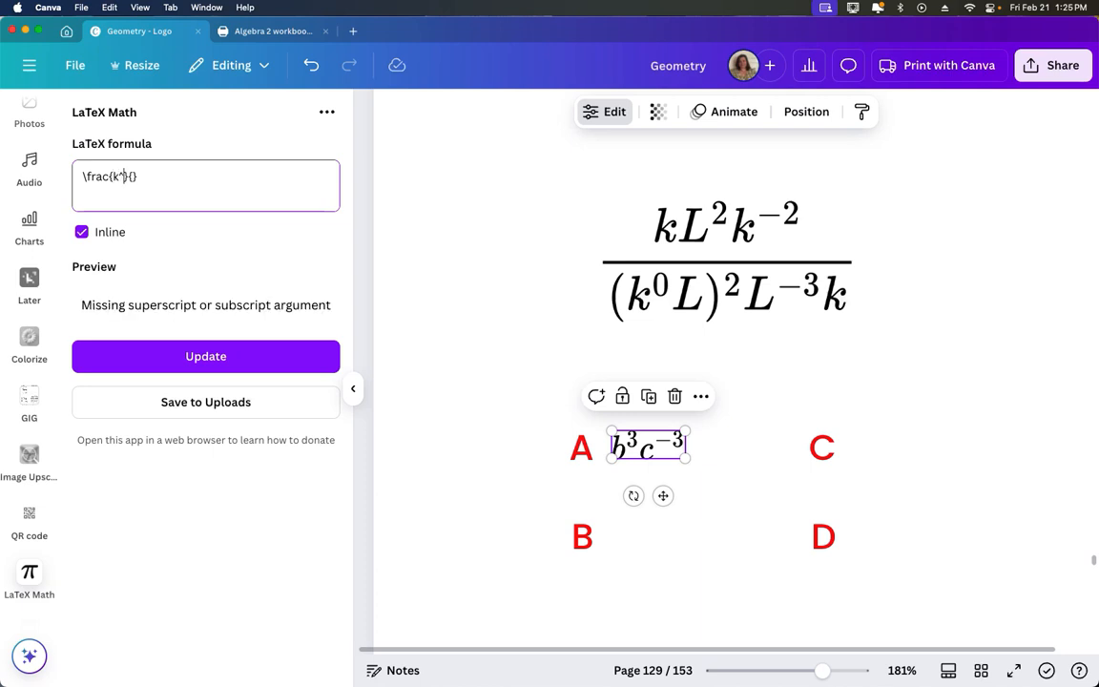
type("}")
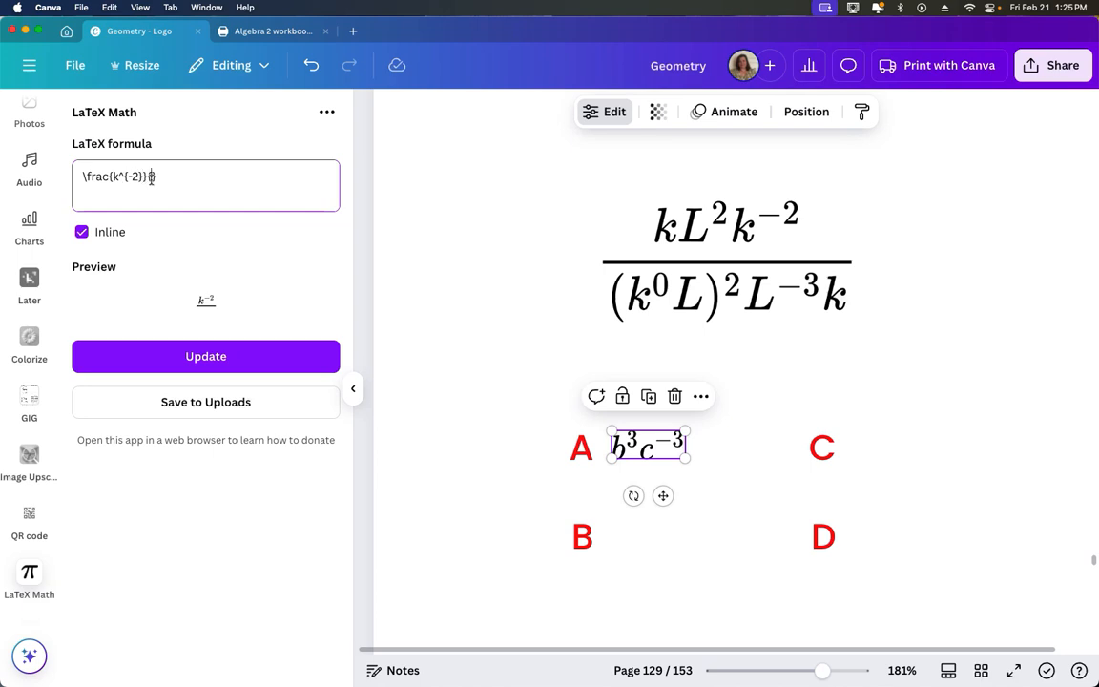
- Set the denominator of answer A's fraction to L^{-3}, update it on the page and align it beside the letter A
left_click(150, 178)
type("L^")
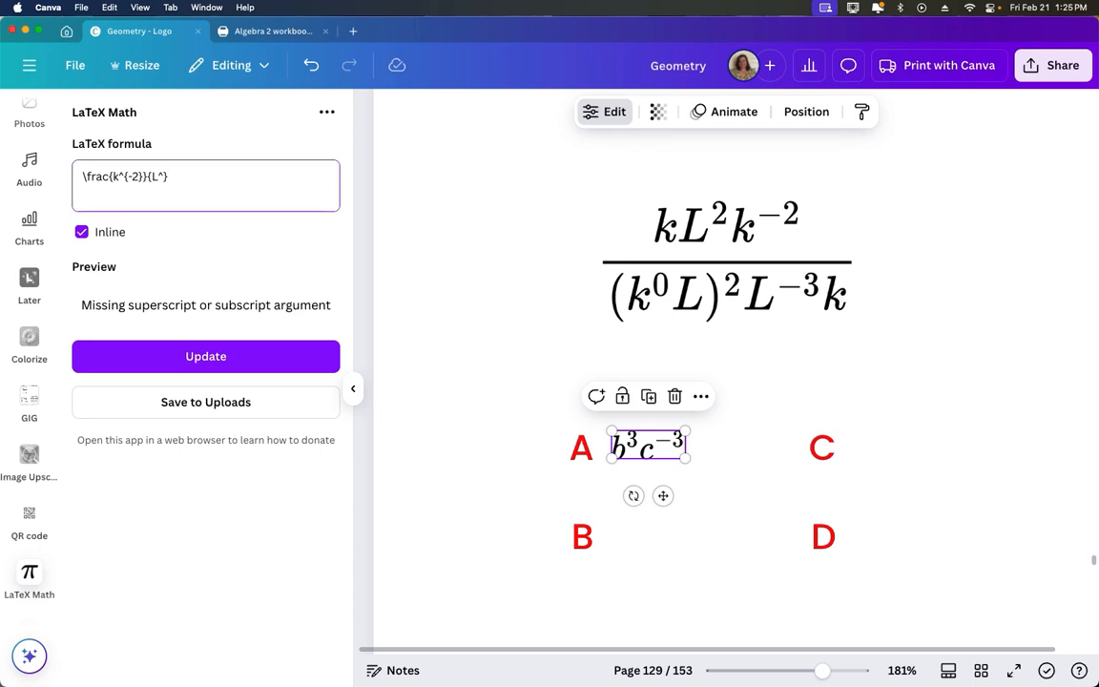
type("{-")
type("3}}")
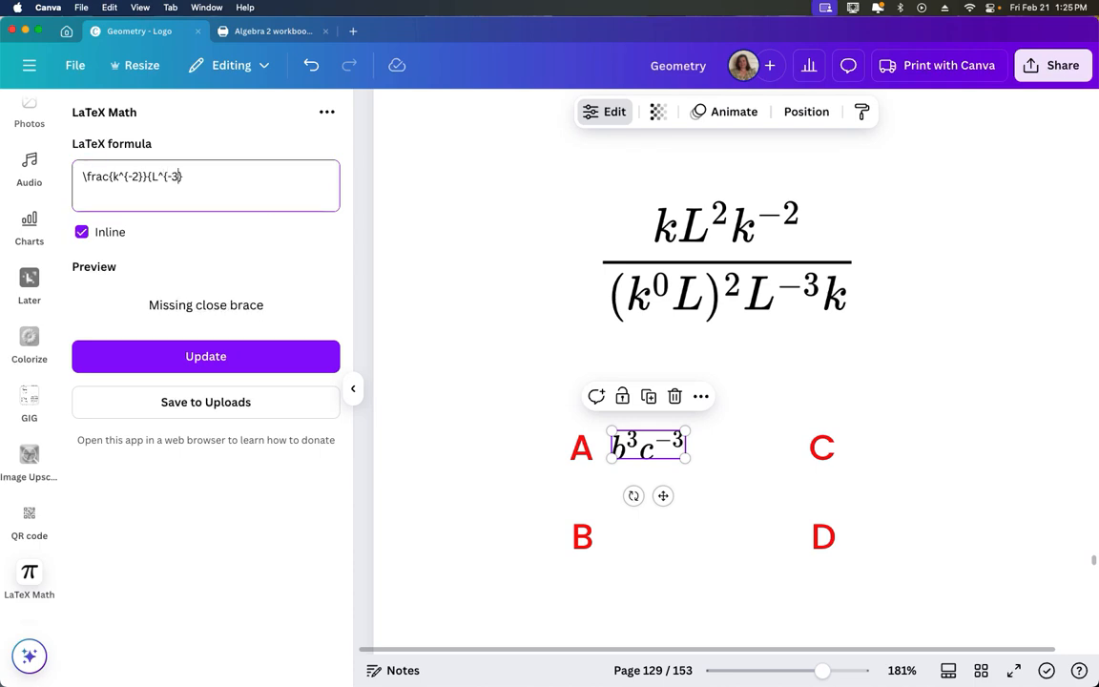
left_click(254, 358)
left_click_drag(665, 458, 643, 447)
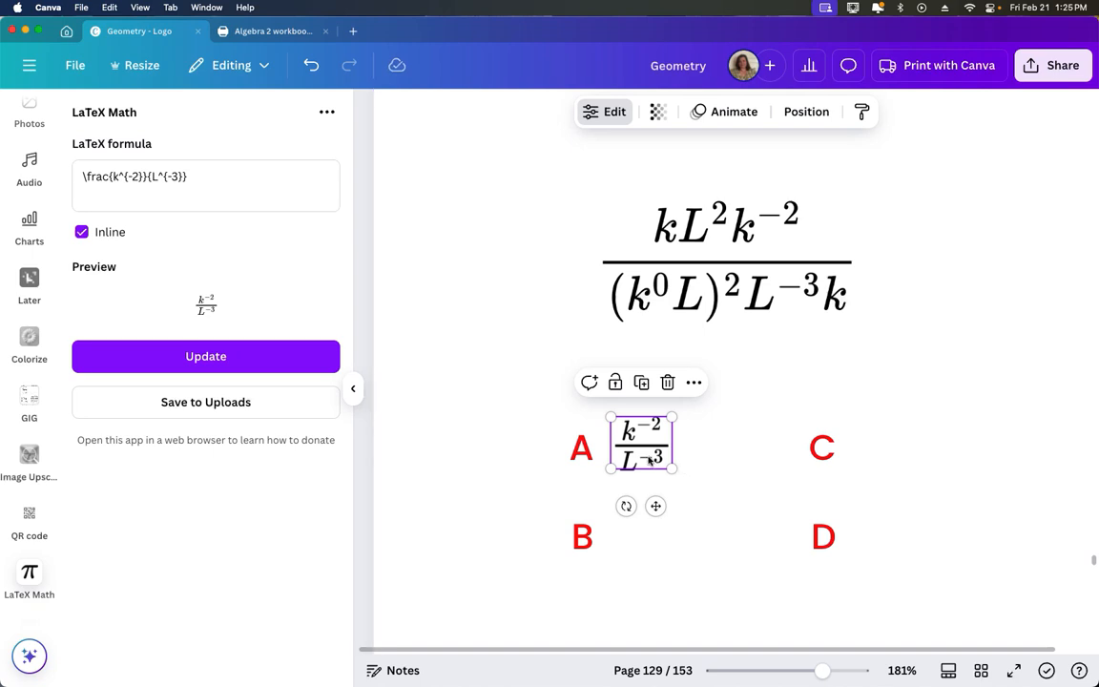
- Duplicate answer A's fraction so that copies sit beside B, C and D
left_click(641, 381)
left_click_drag(666, 474, 642, 544)
left_click(641, 437, "shift")
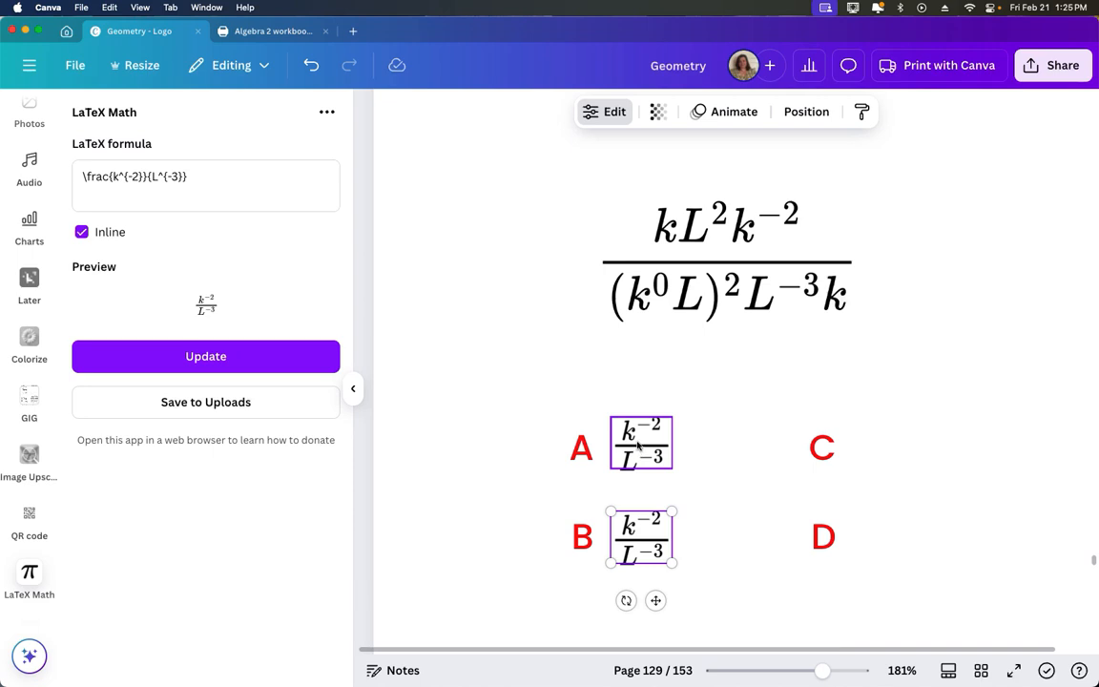
left_click(462, 381)
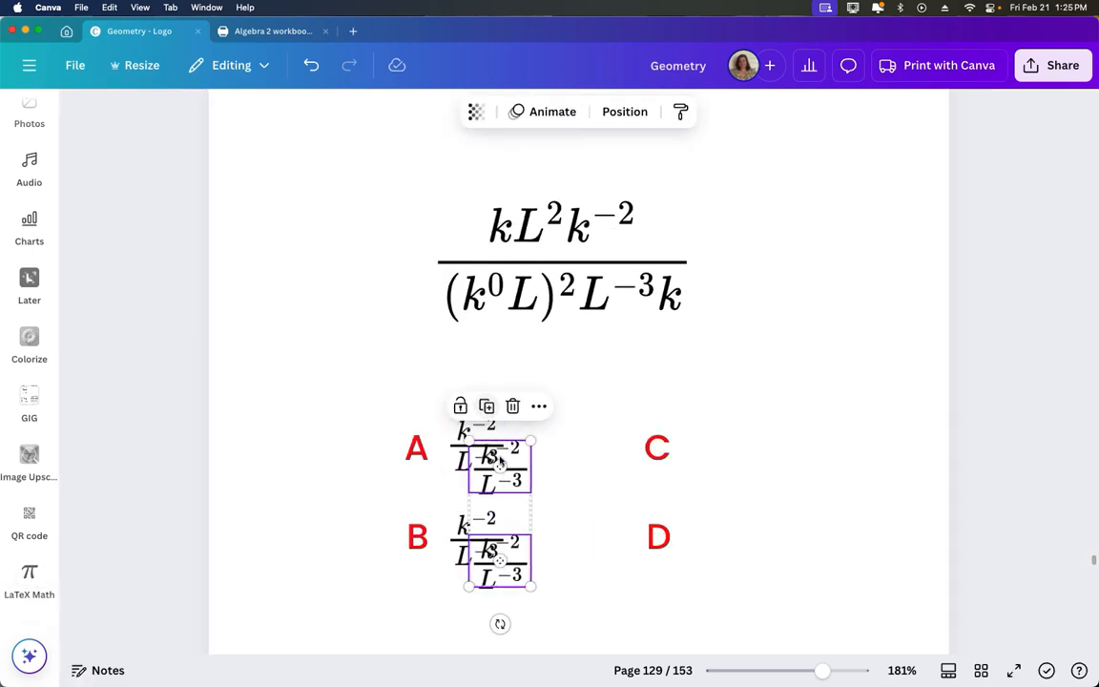
left_click_drag(486, 457, 711, 464)
left_click(832, 495)
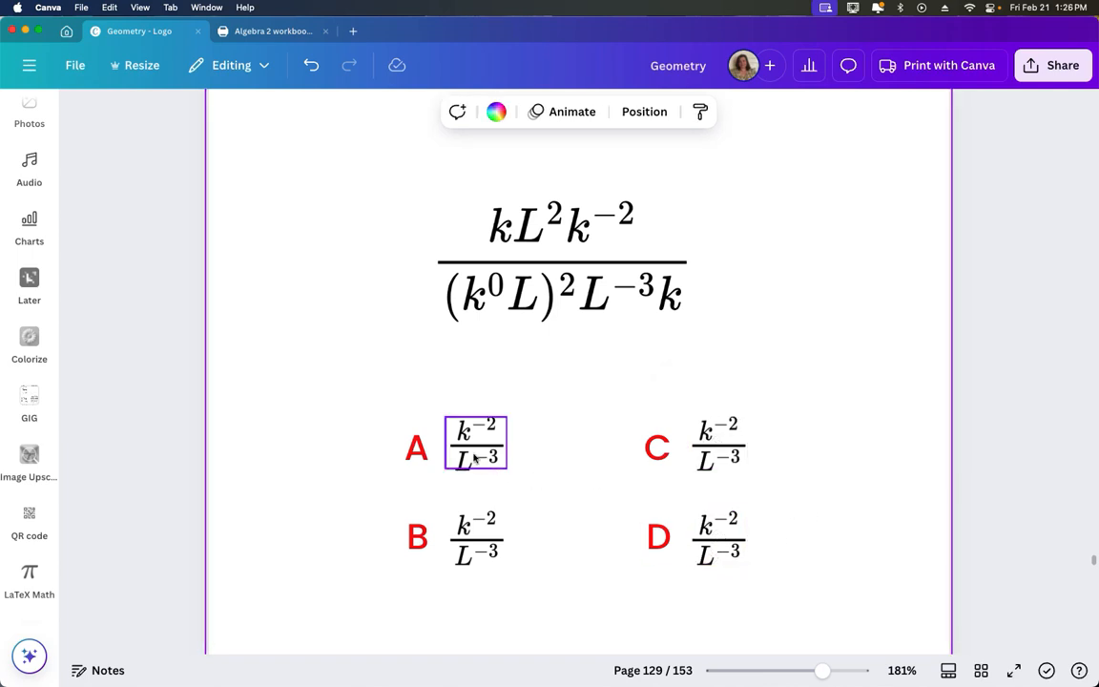
- Set the exponent of k in answer A's fraction to 2 and update it on the page
left_click(475, 459)
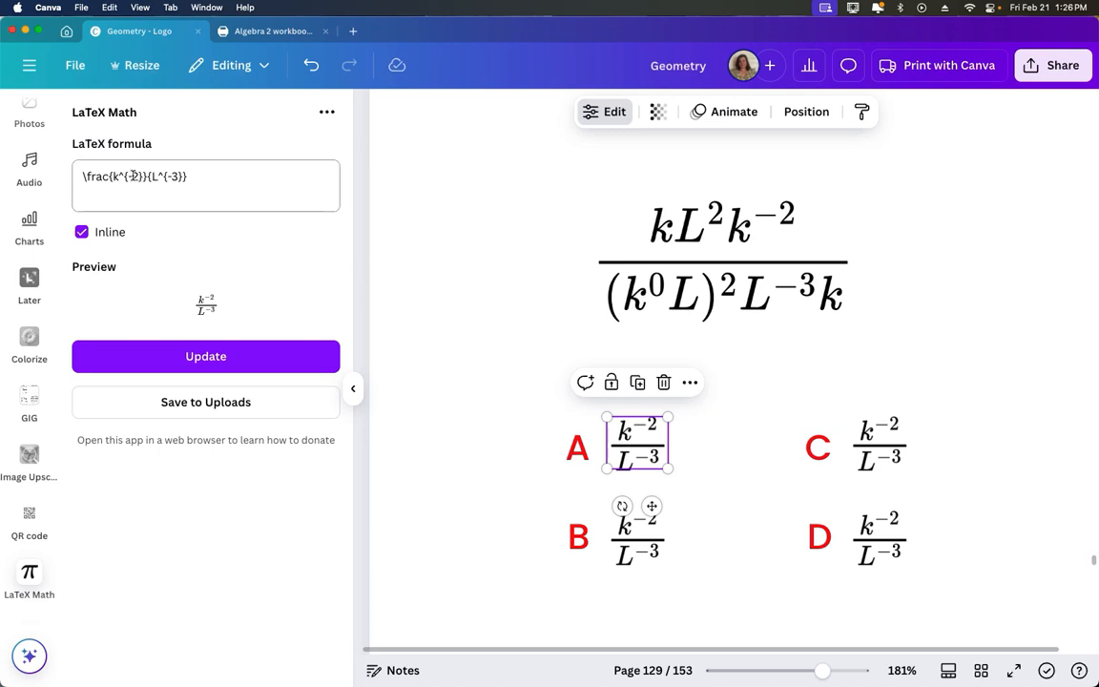
left_click(135, 176)
key("BackSpace")
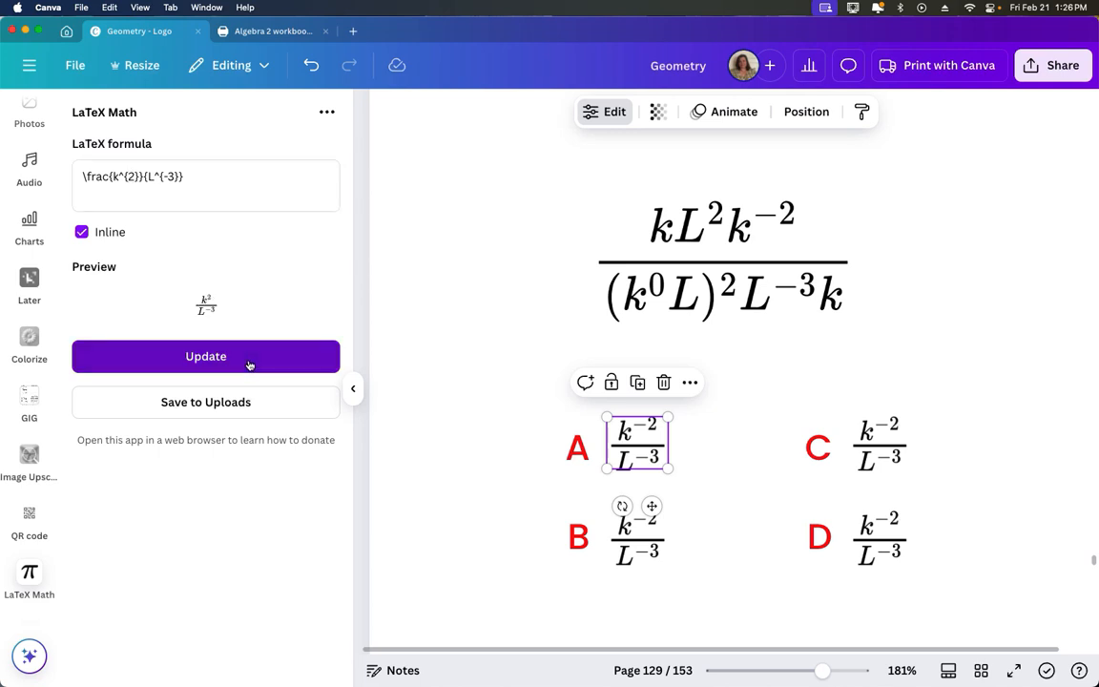
left_click(248, 359)
- Set the exponent of L in answer B's fraction to 3 and update it on the page
left_click(657, 551)
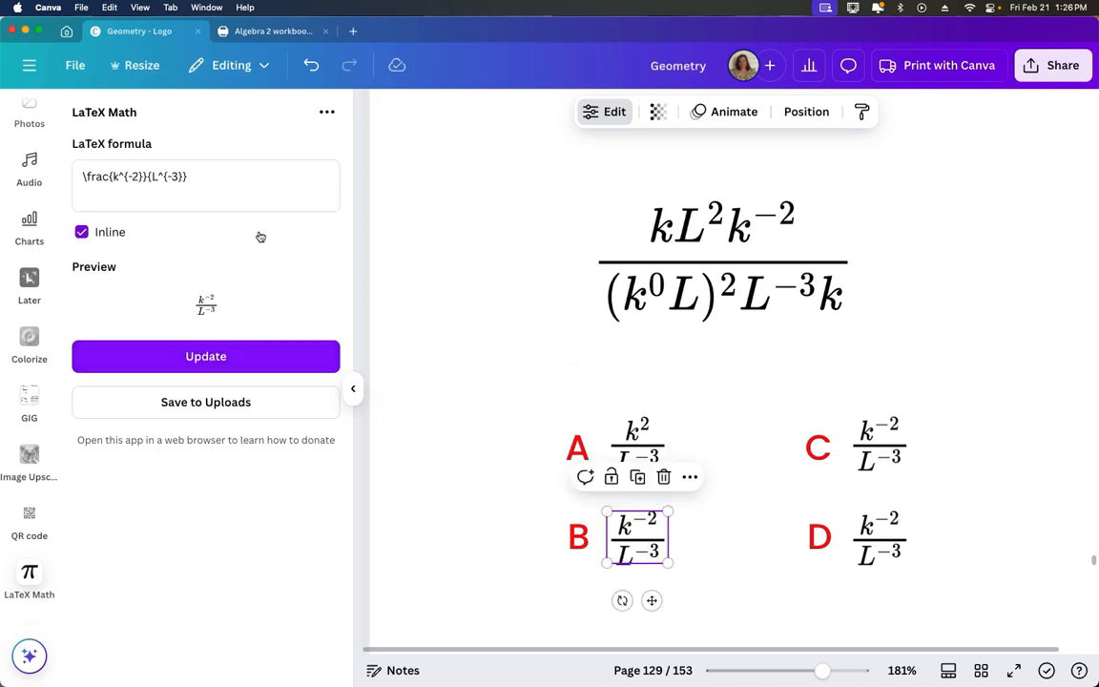
left_click(174, 178)
left_click(173, 176)
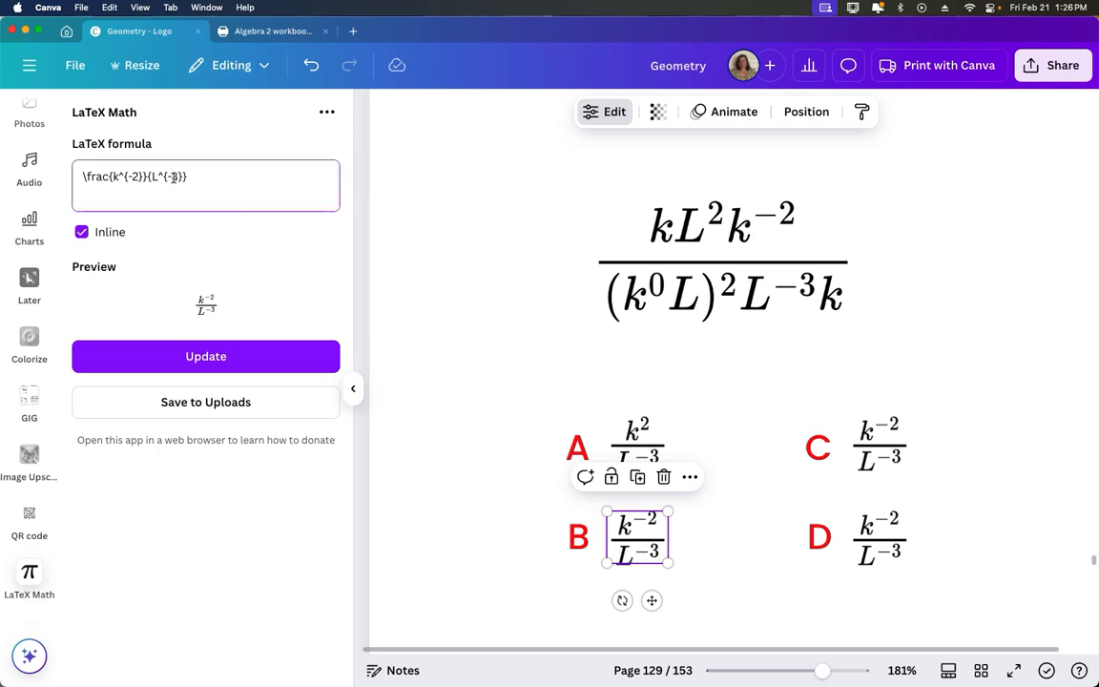
key("BackSpace")
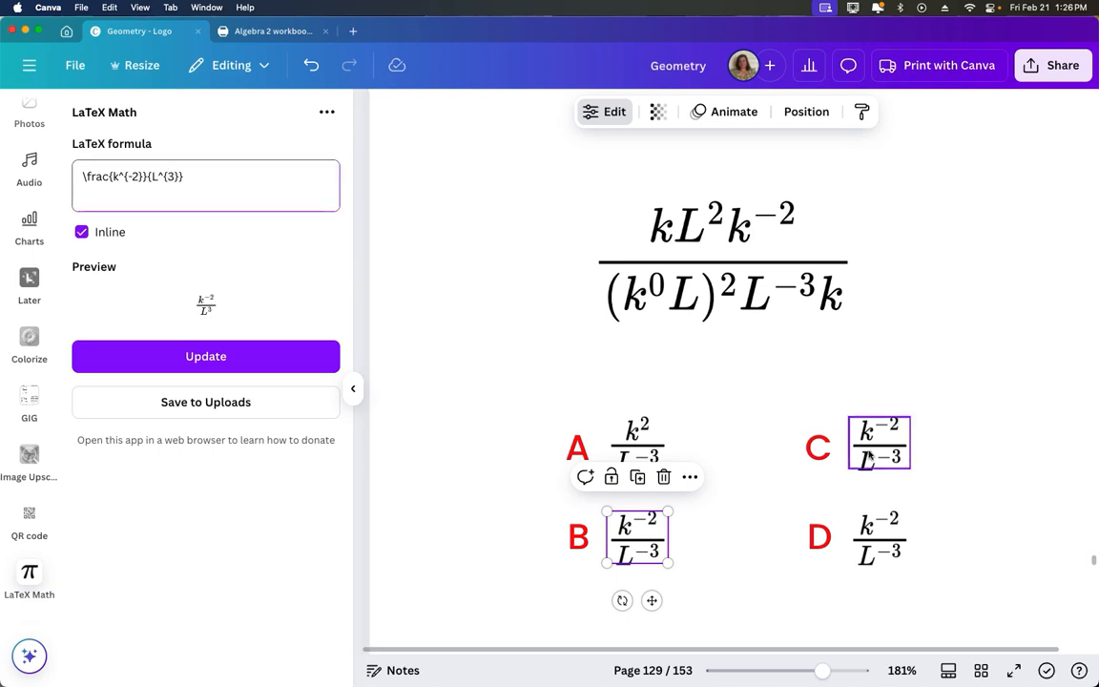
left_click(262, 358)
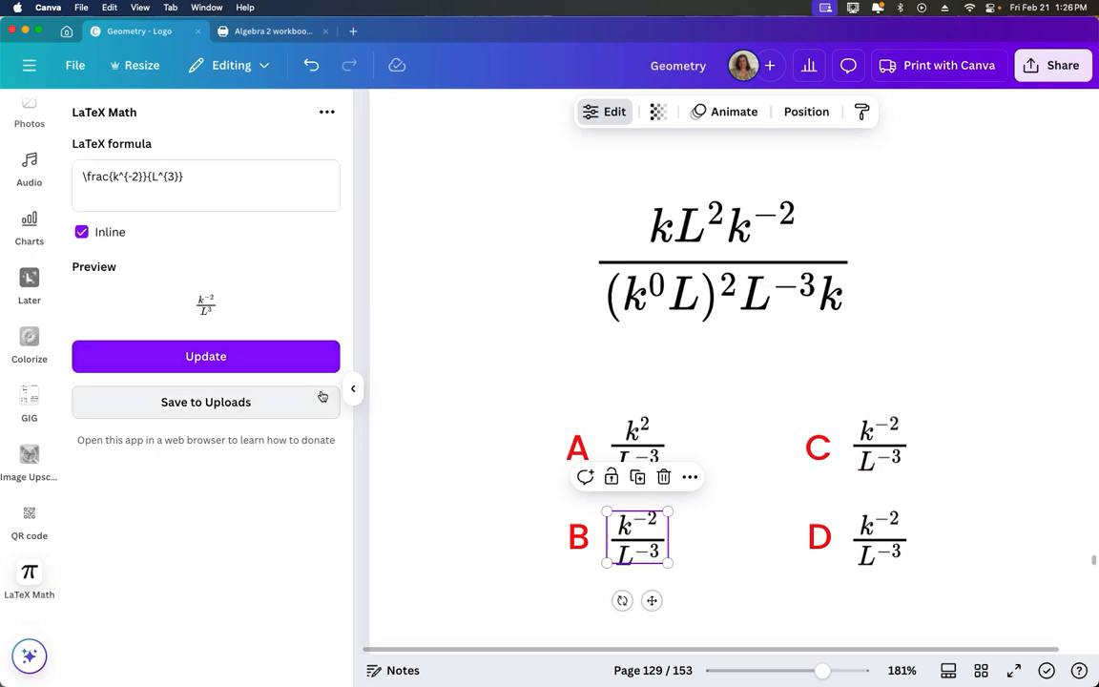
- Change answer C's fraction to k^{2} over L^{3} and update it on the page
left_click(886, 459)
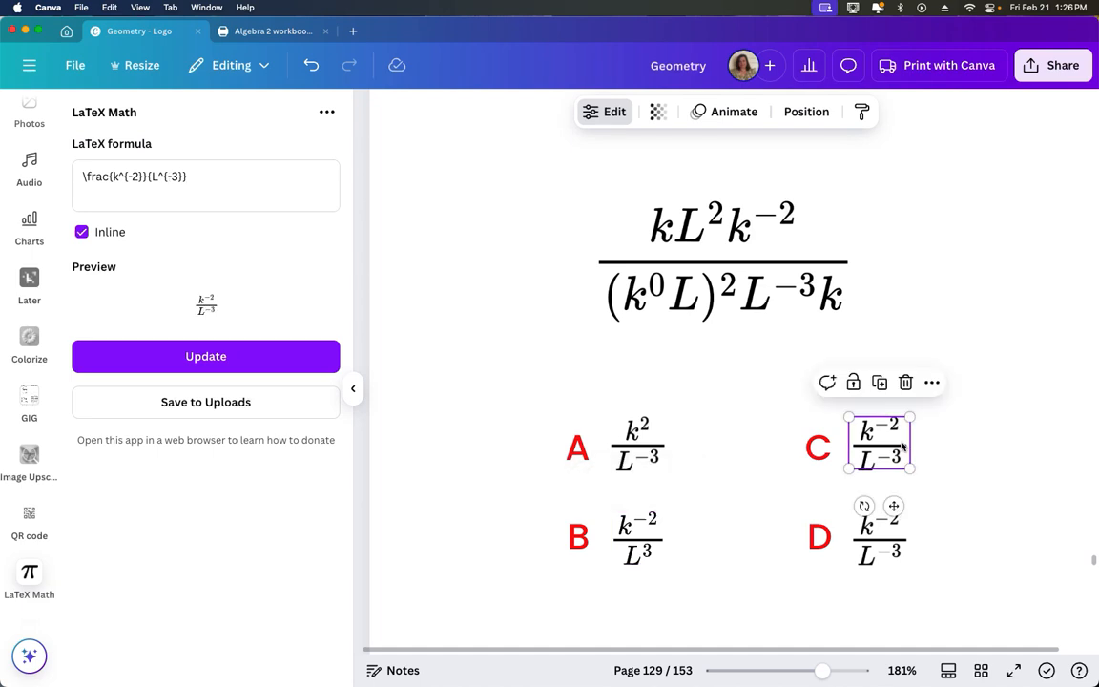
left_click(135, 177)
key("BackSpace")
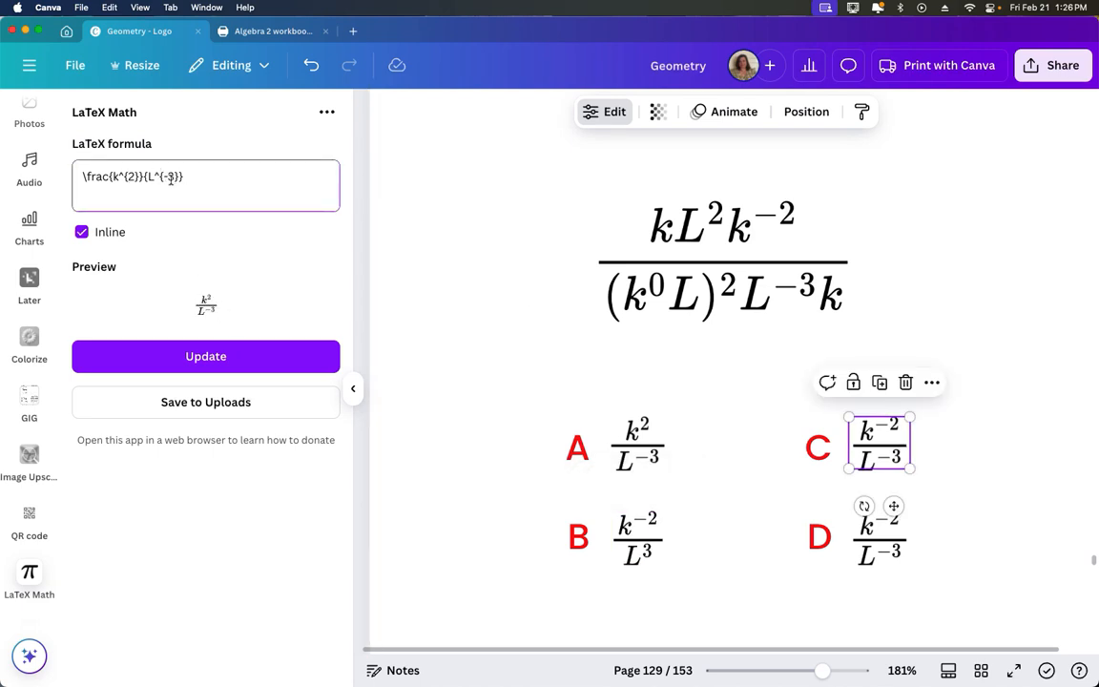
left_click(164, 179)
key("BackSpace")
key("BackSpace")
left_click(226, 354)
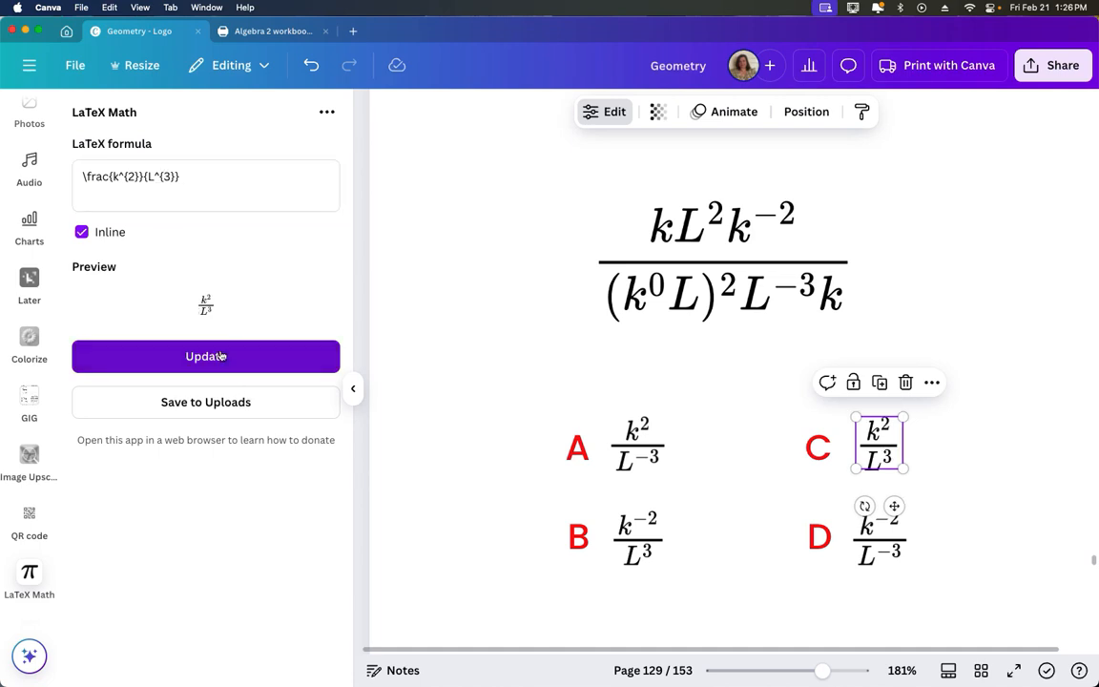
- Capture a screenshot of the page area containing the exponent problem and answers A to D
left_click(992, 535)
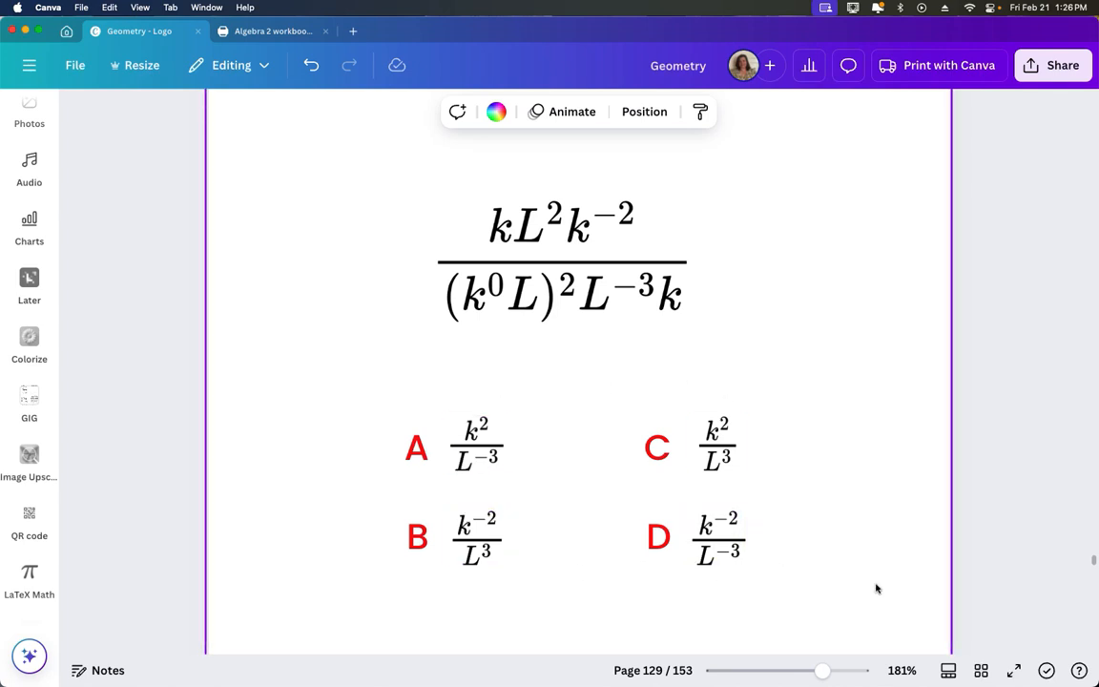
key("super+shift+4")
left_click_drag(354, 190, 791, 599)
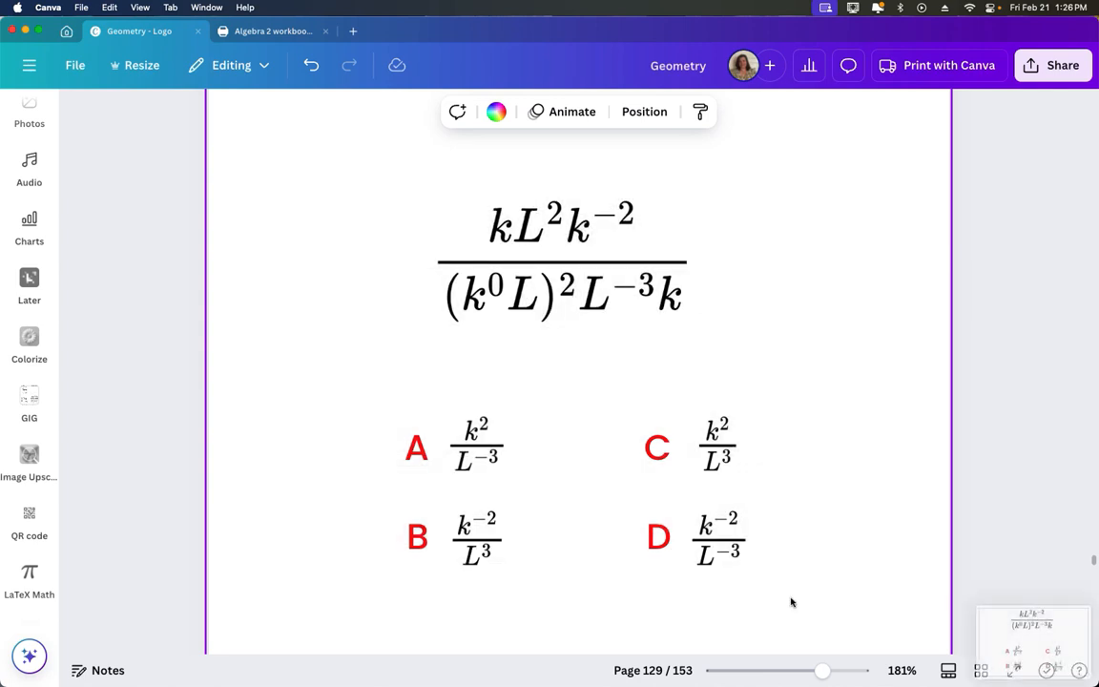
- Switch to Safari and insert the captured screenshot into the content of question A2 2.11
key("super+Tab")
key("super+Tab")
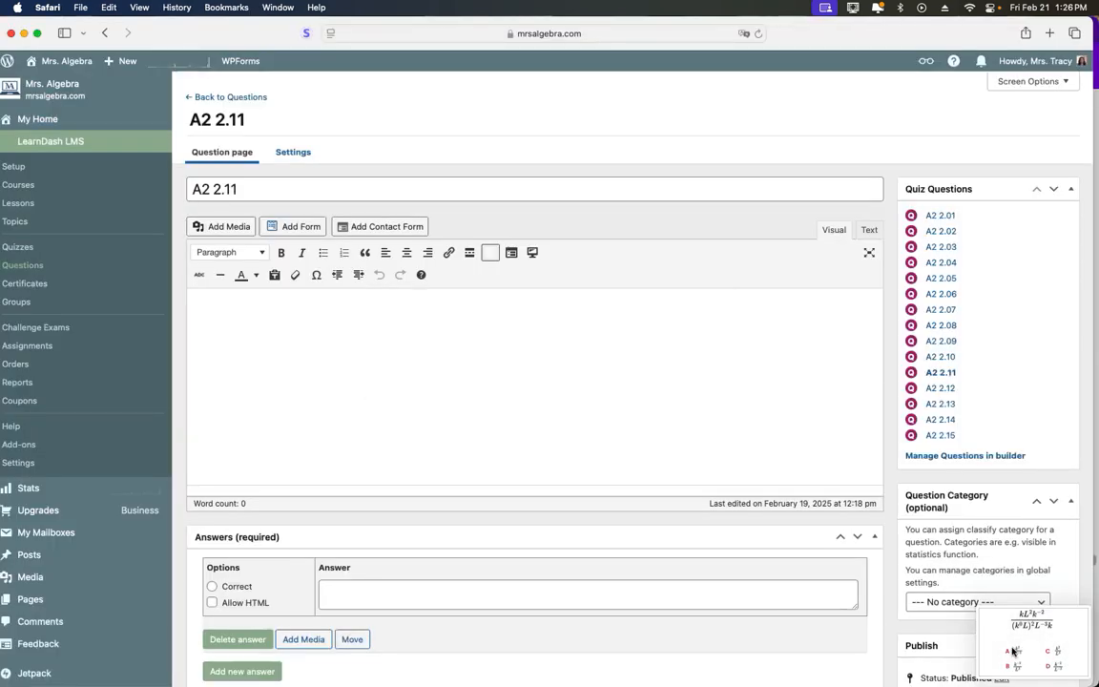
left_click_drag(1032, 643, 479, 371)
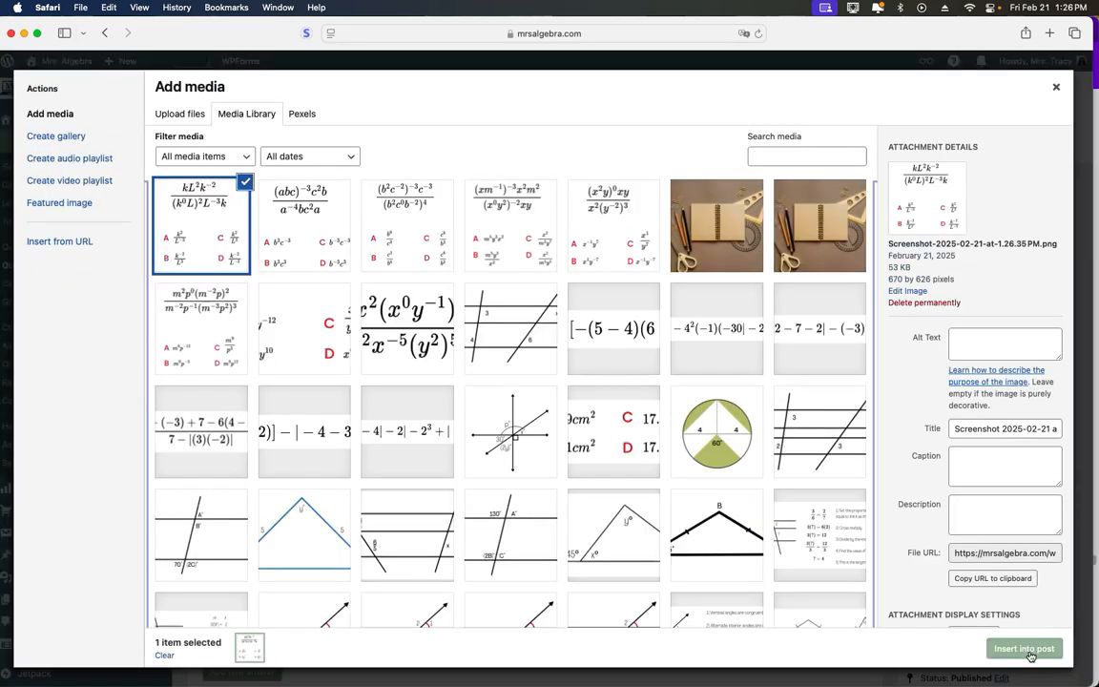
left_click(1026, 648)
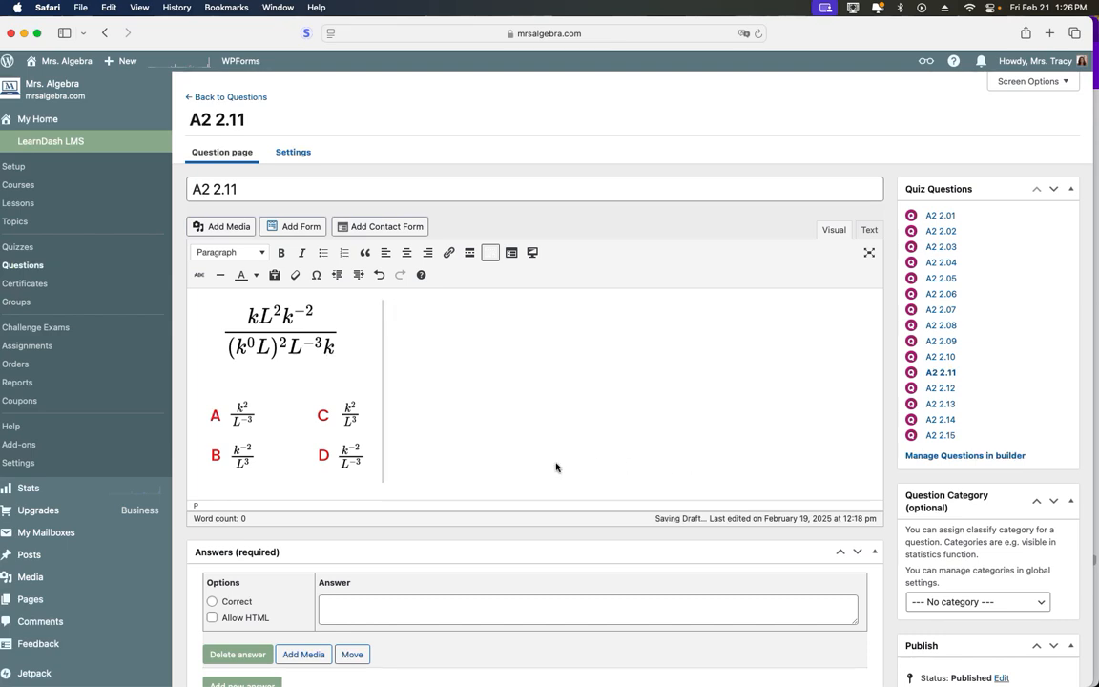
- Add the line "Type the letter of the correct answer." below the inserted question image
key("Return")
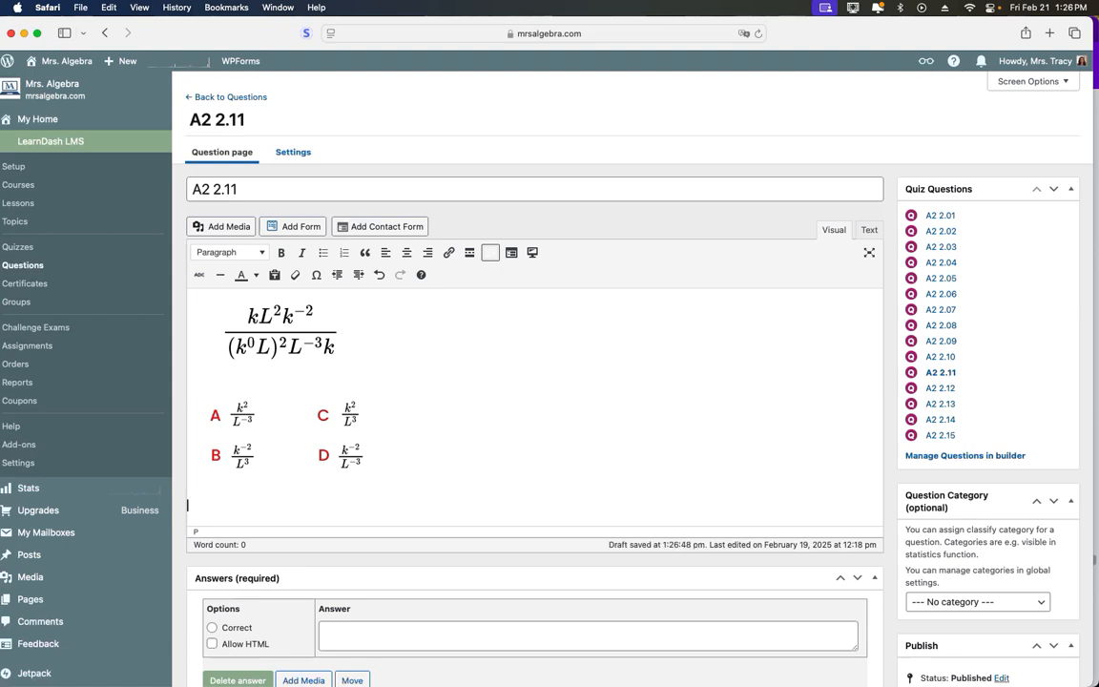
type("Type the letter of the correc")
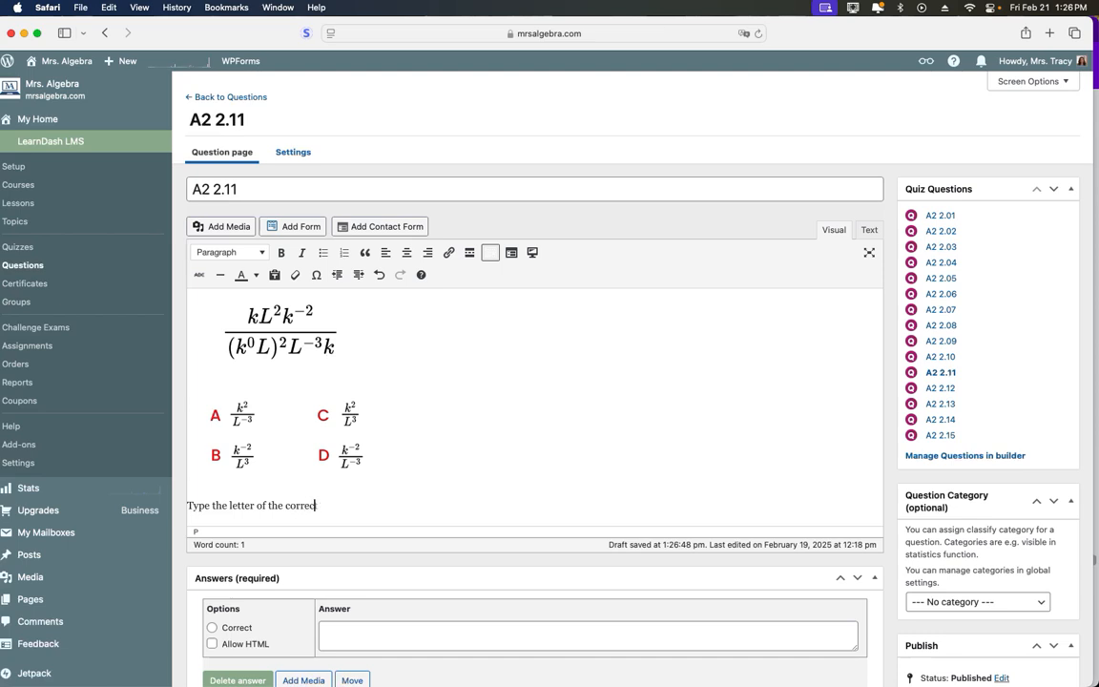
type("t answer.")
- Assign question A2 2.11 to the Algebra 2 question category
scroll(488, 454, "down", 5)
scroll(487, 455, "up", 3)
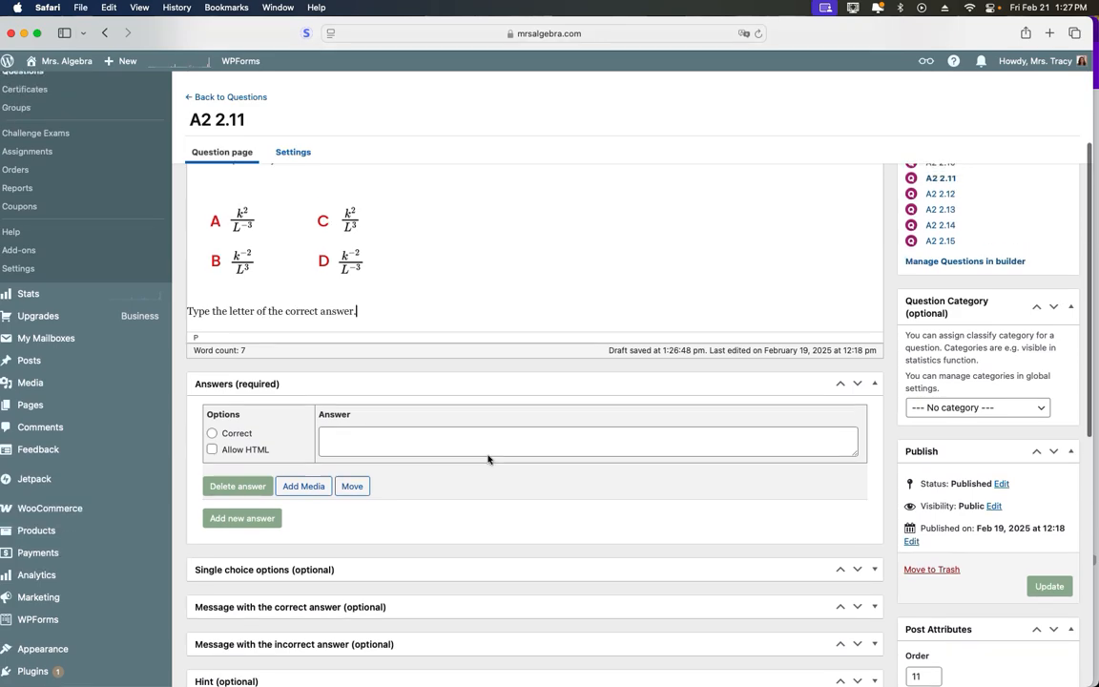
scroll(488, 455, "down", 2)
scroll(488, 455, "down", 1)
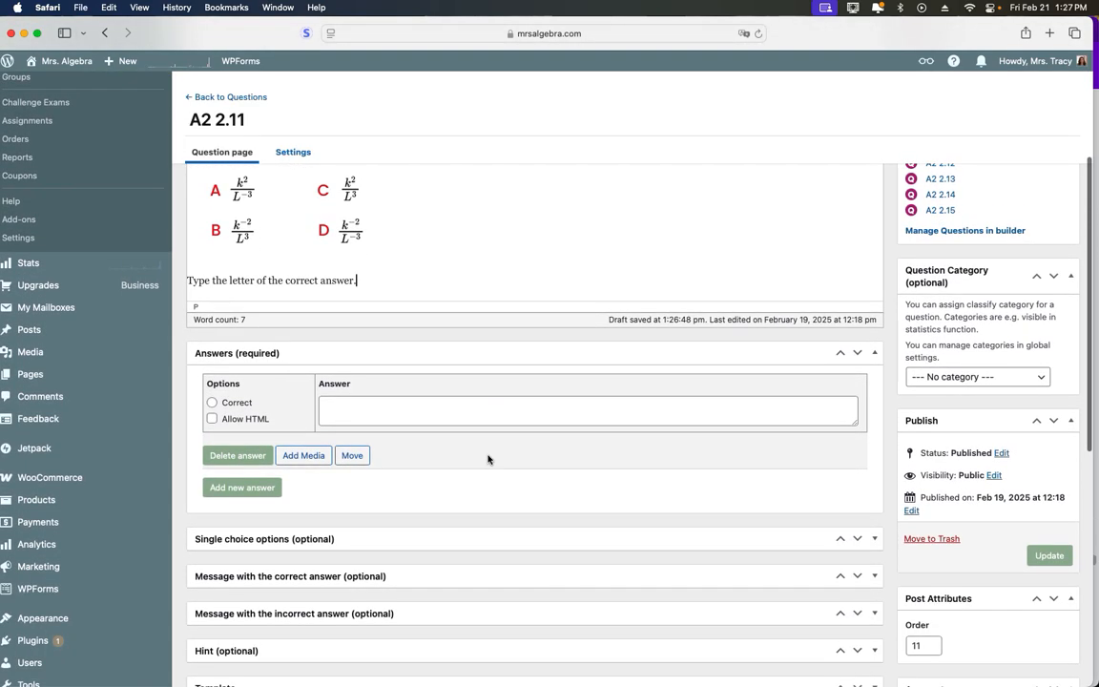
left_click(1042, 376)
left_click(988, 435)
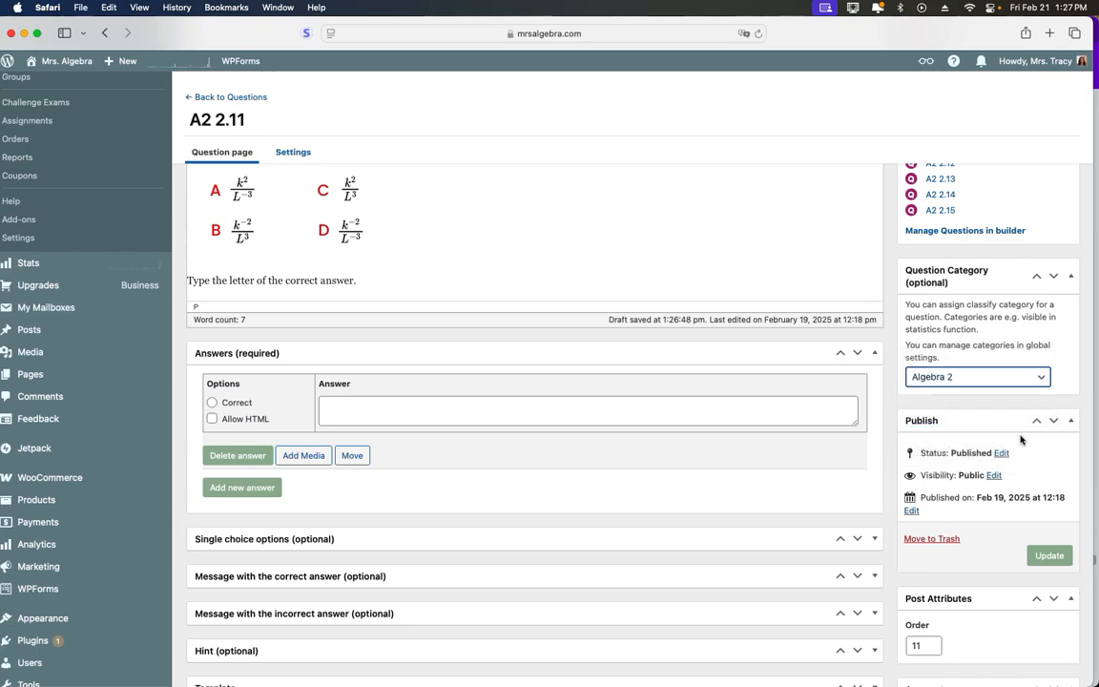
- Set the answer type to Fill in the blank and raise the question's points by one
scroll(1019, 437, "down", 5)
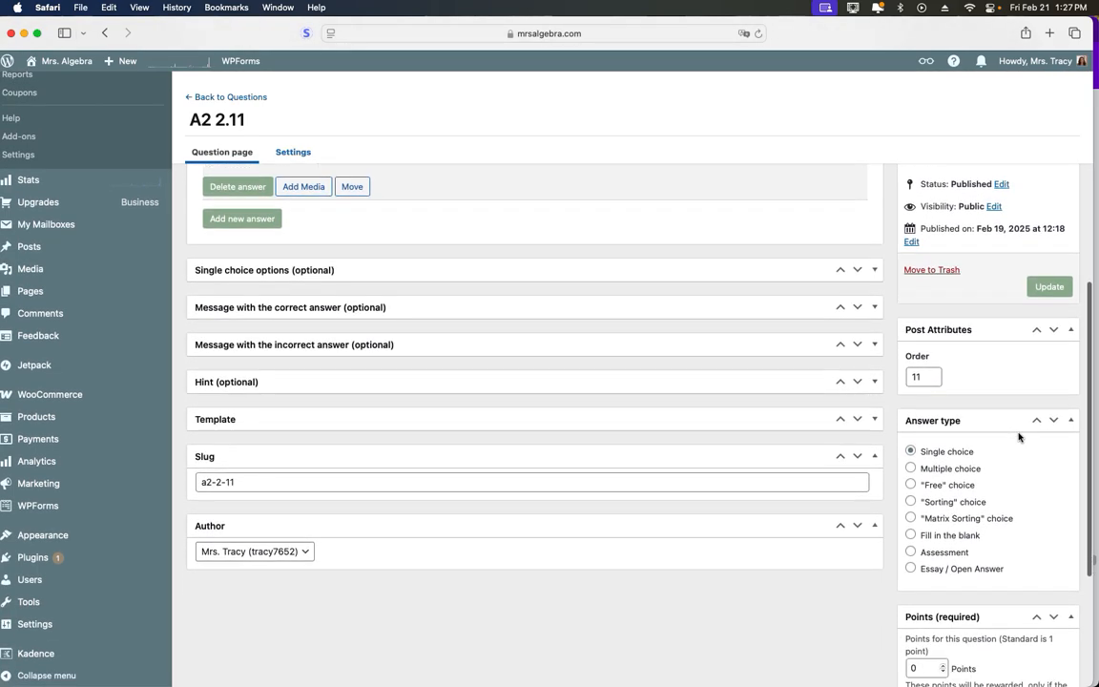
left_click(910, 534)
scroll(954, 534, "down", 3)
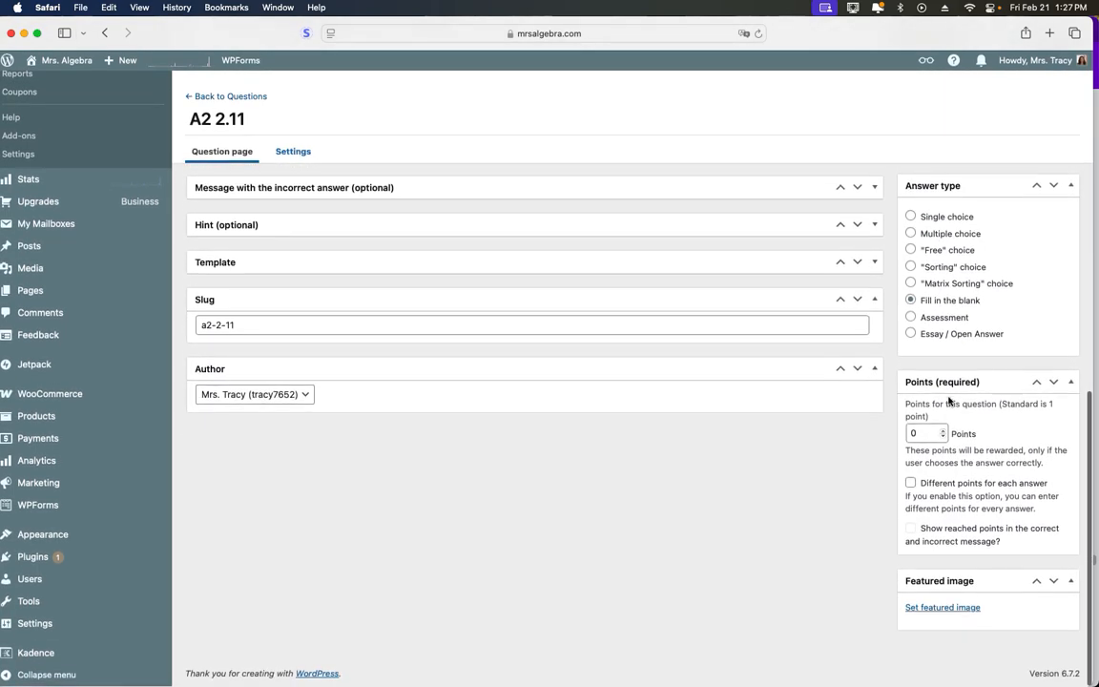
left_click(943, 430)
scroll(954, 437, "up", 4)
scroll(990, 443, "up", 4)
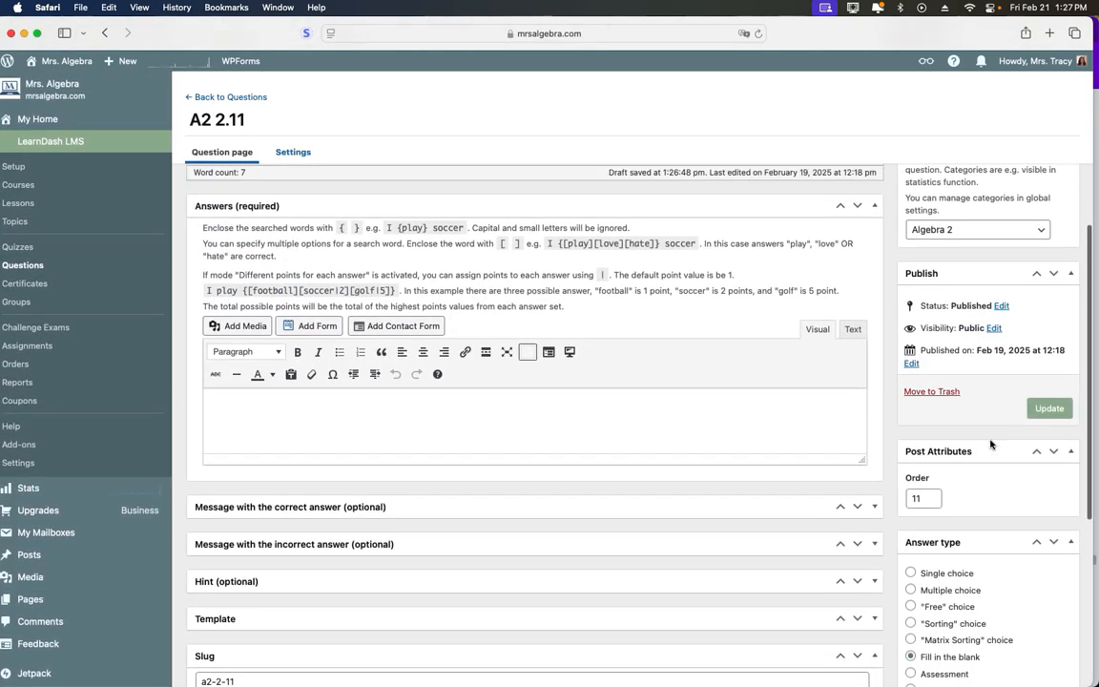
- Enter {[d][D]} as the accepted answer for the blank and update the question
scroll(602, 472, "up", 2)
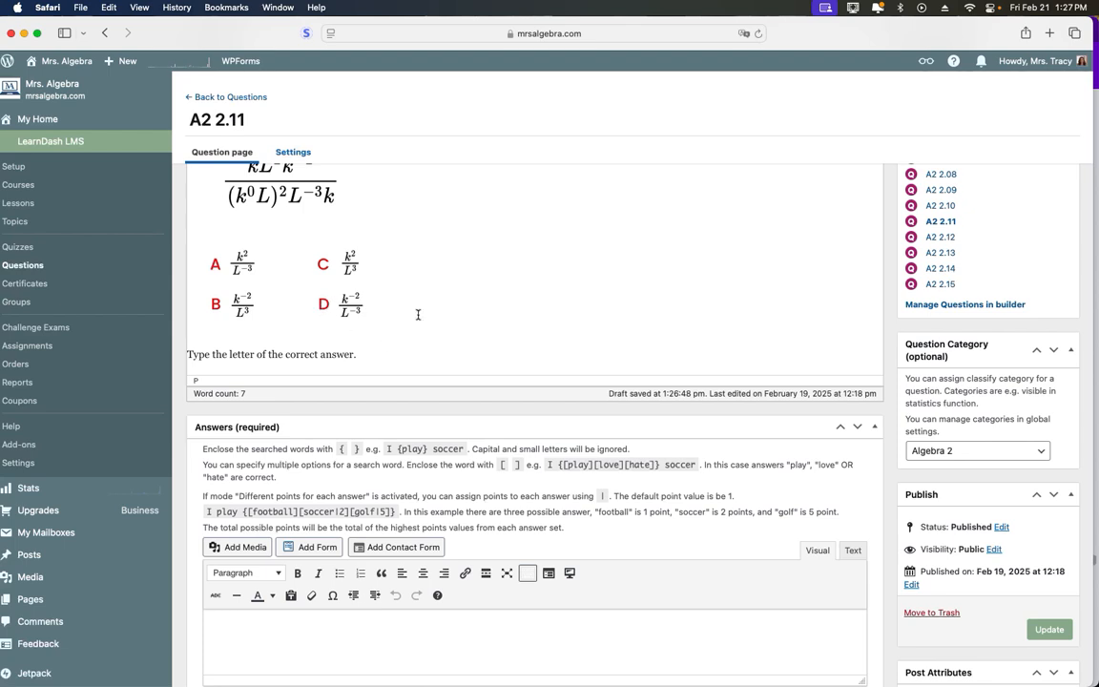
scroll(416, 314, "down", 3)
left_click(282, 472)
type("{")
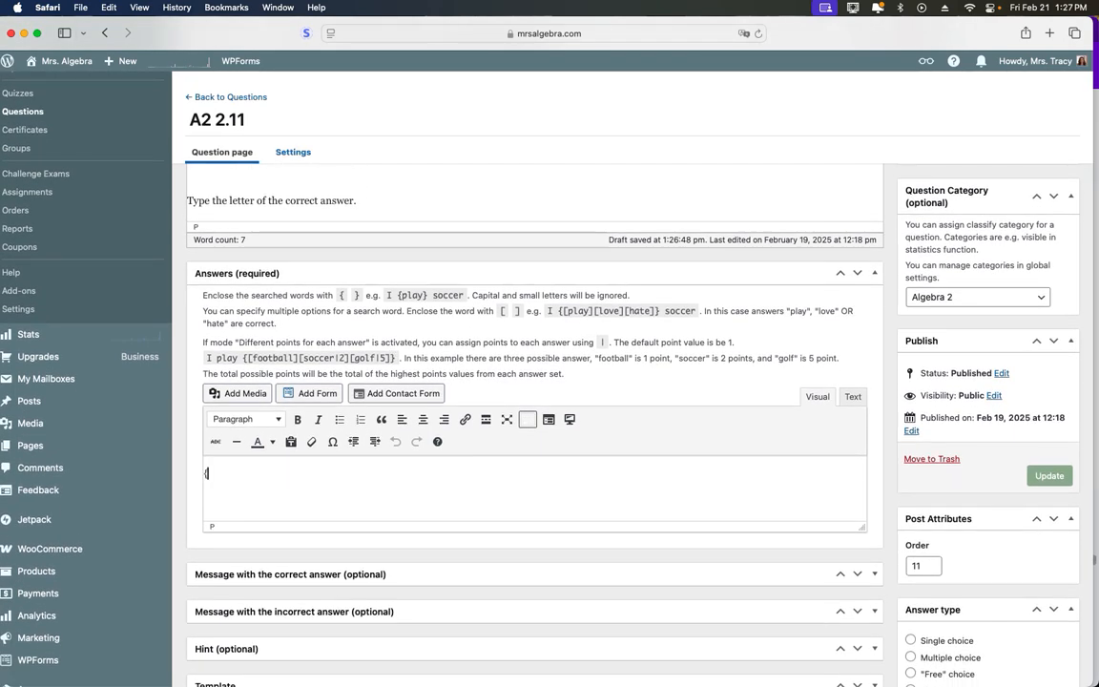
type("[d][D]}")
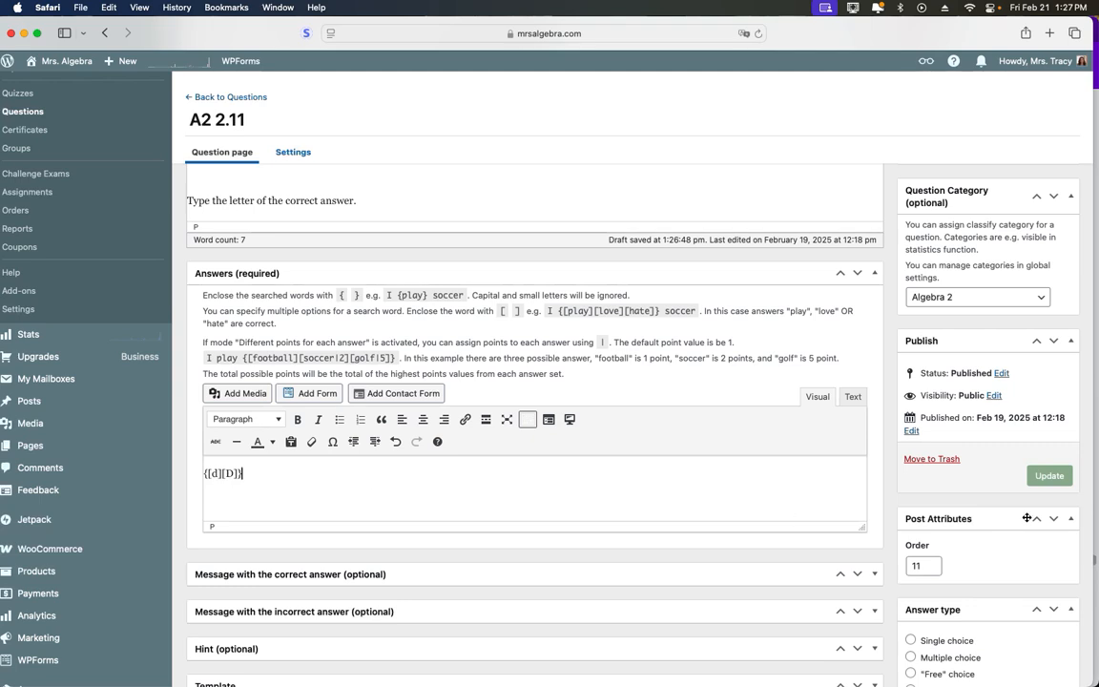
left_click(1049, 480)
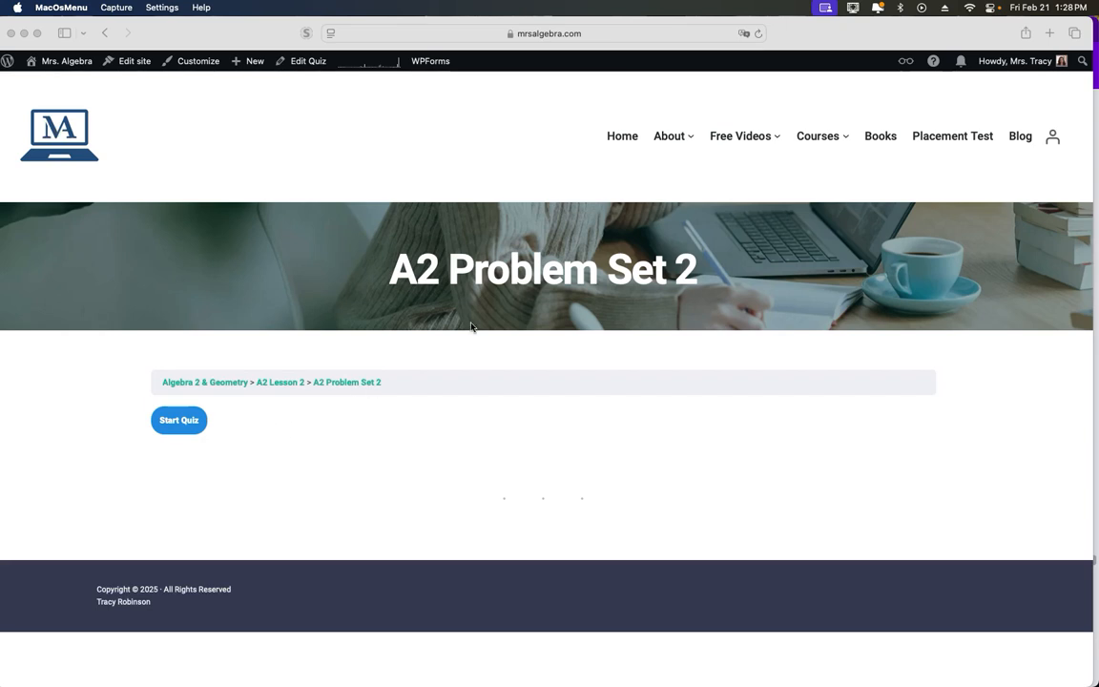
- Start the A2 Problem Set 2 quiz and page through its questions up to the one with numerator (x^2y)^0xy
left_click(180, 422)
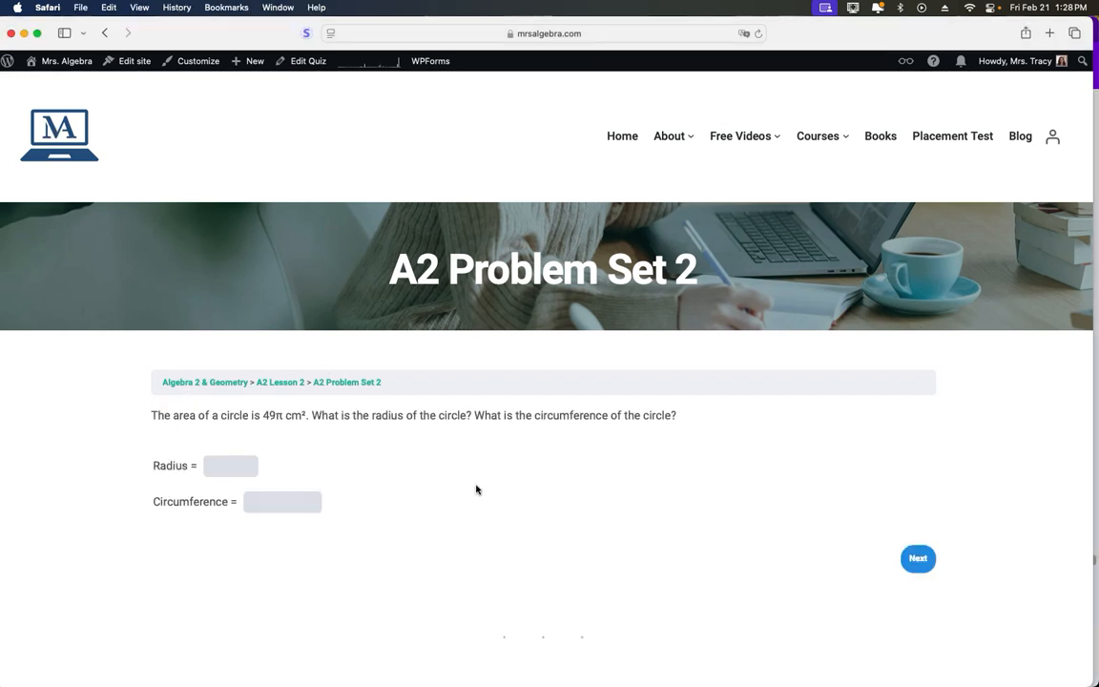
left_click(918, 560)
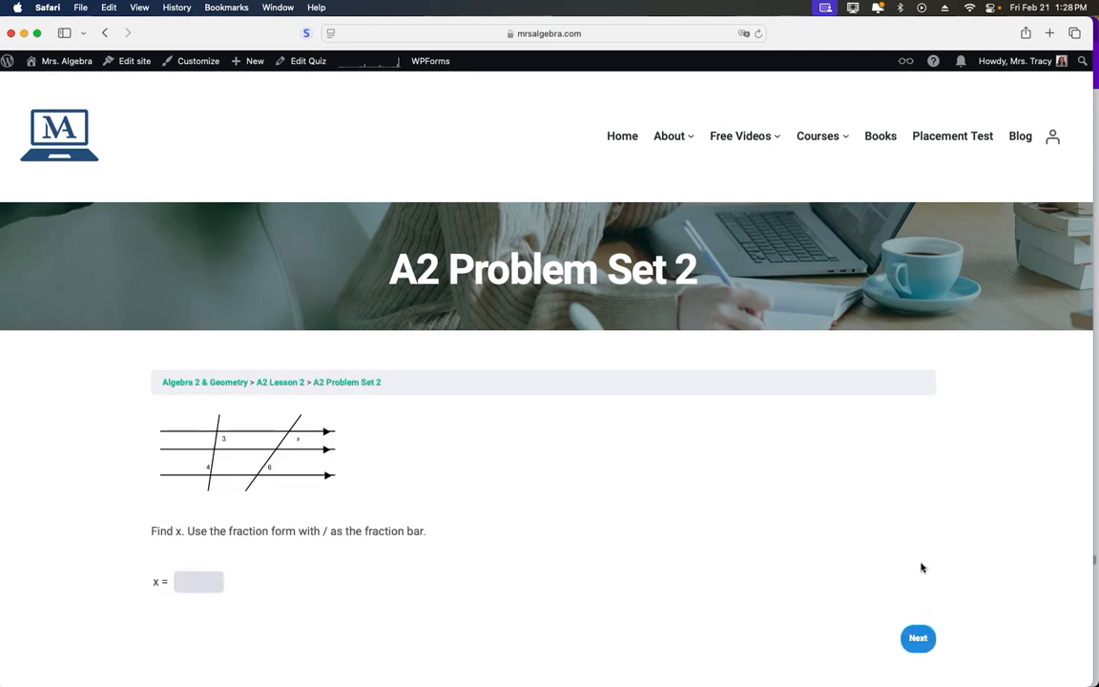
left_click(930, 645)
scroll(918, 548, "down", 2)
scroll(914, 548, "down", 2)
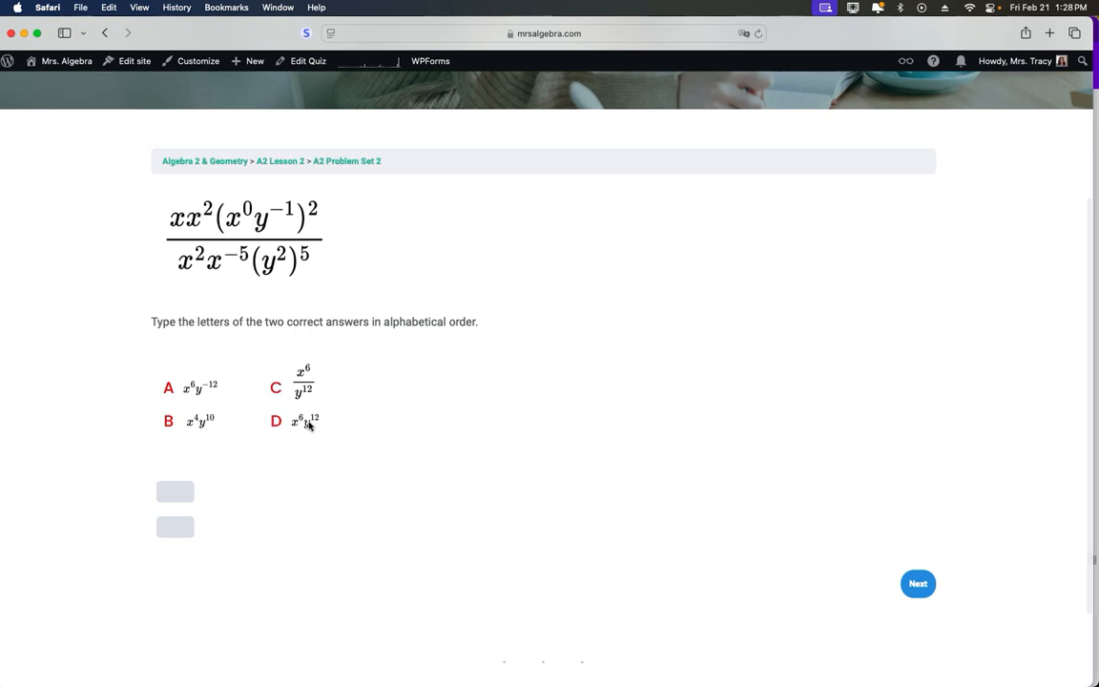
left_click(916, 583)
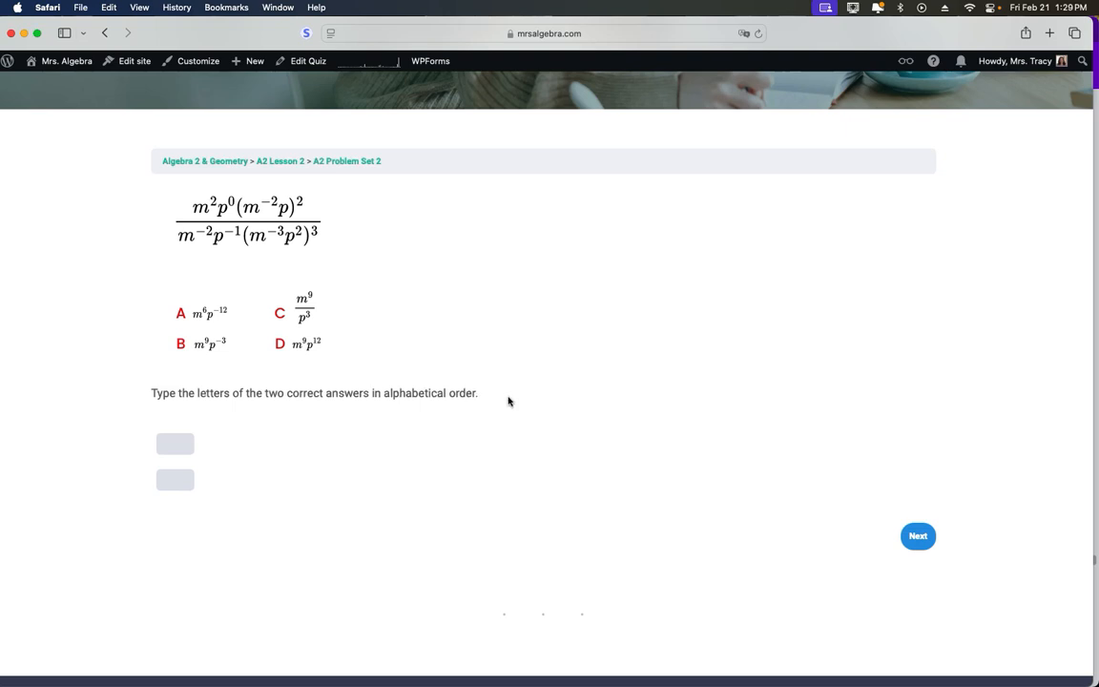
left_click(918, 540)
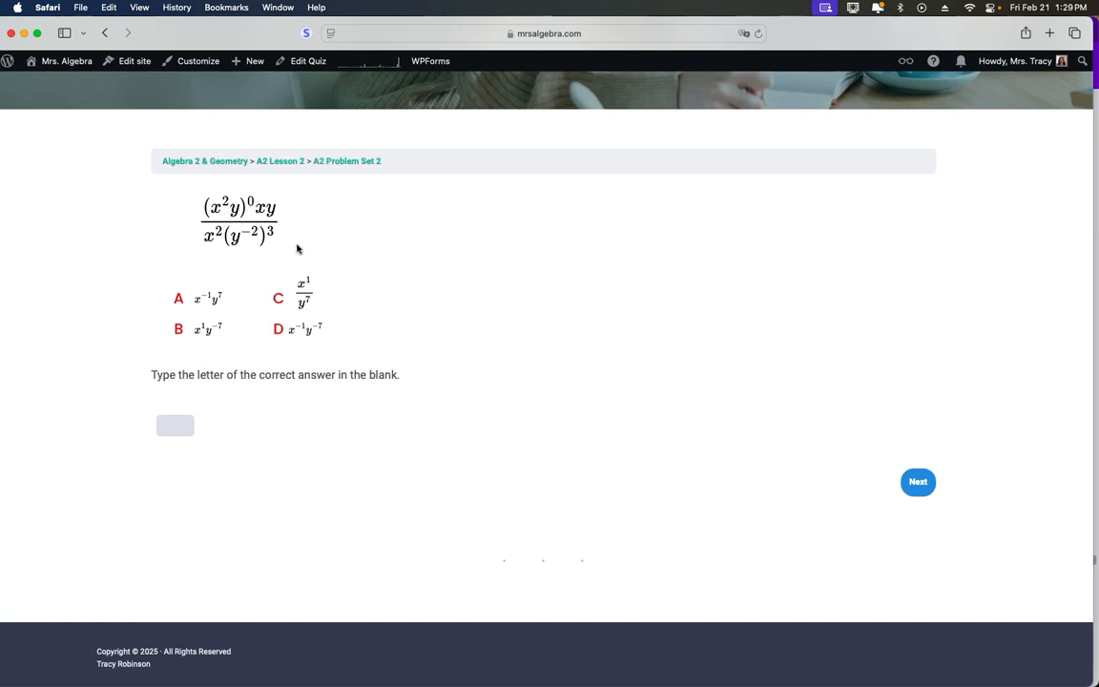
- Open the current question's image in a new tab, view it and close that tab
right_click(191, 264)
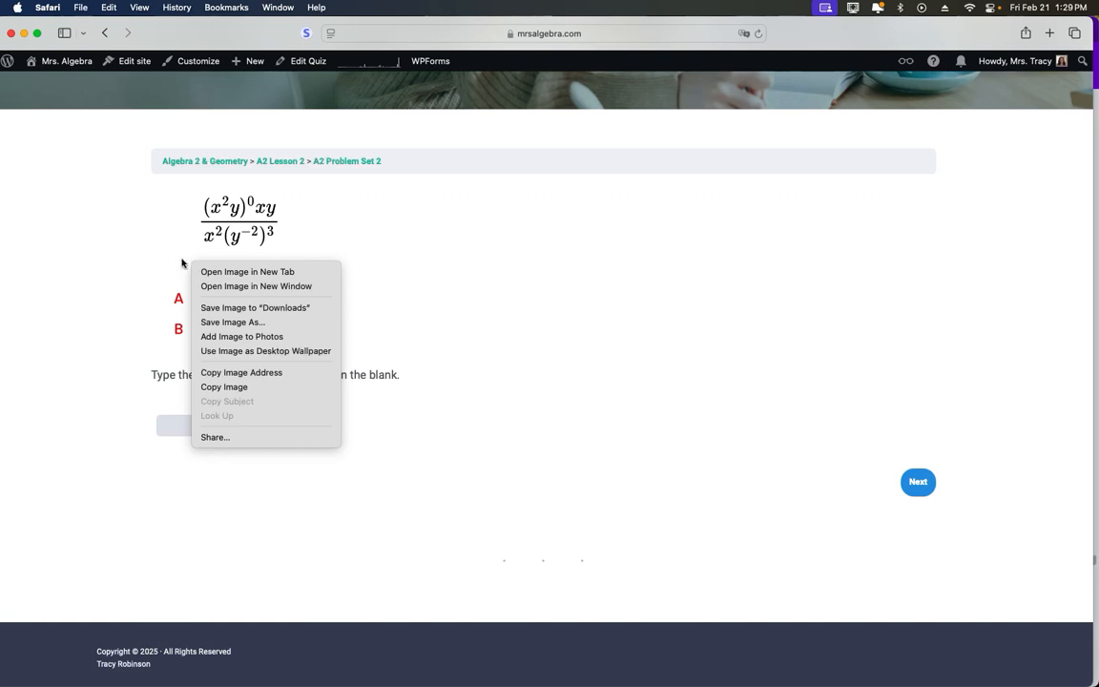
left_click(182, 263)
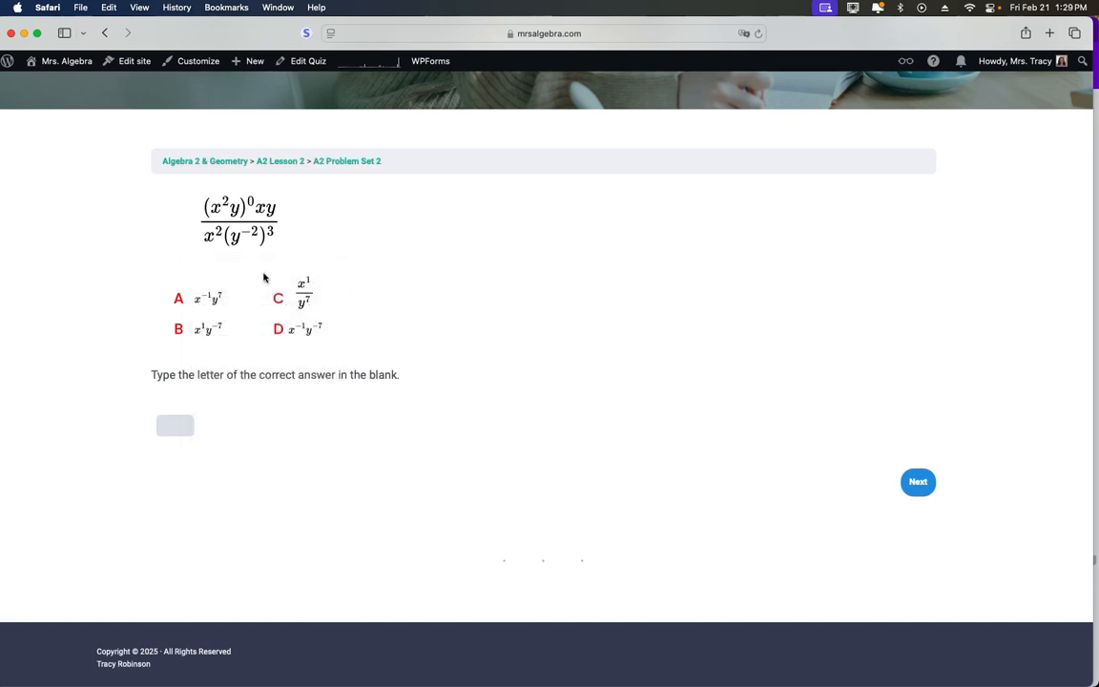
right_click(230, 263)
left_click(248, 266)
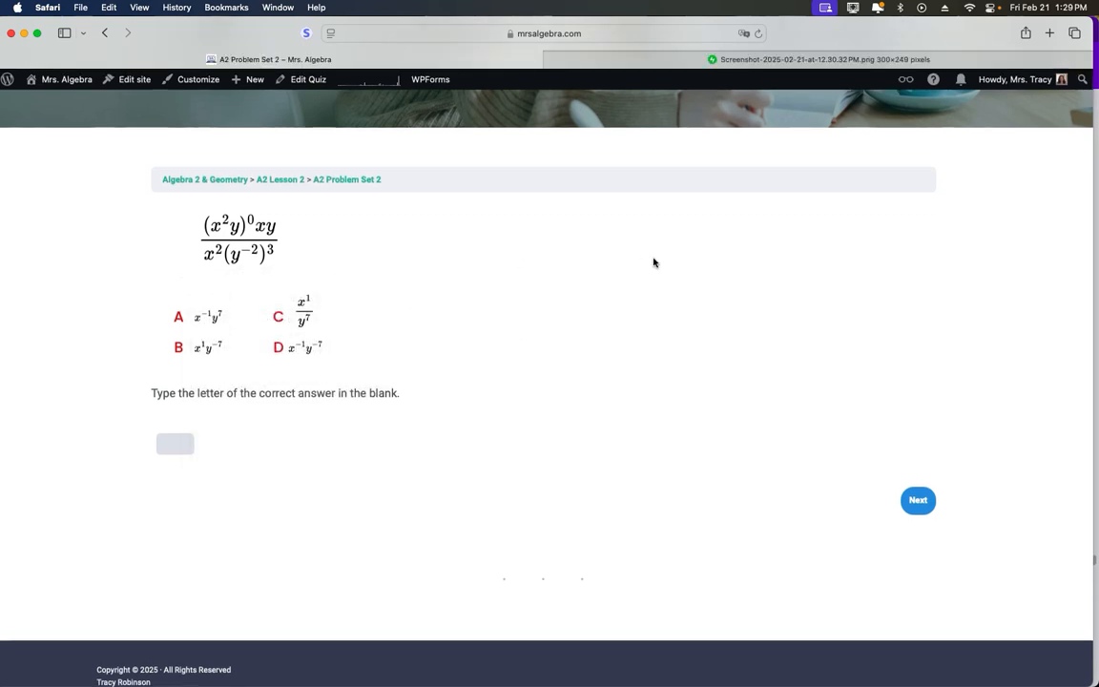
left_click(743, 62)
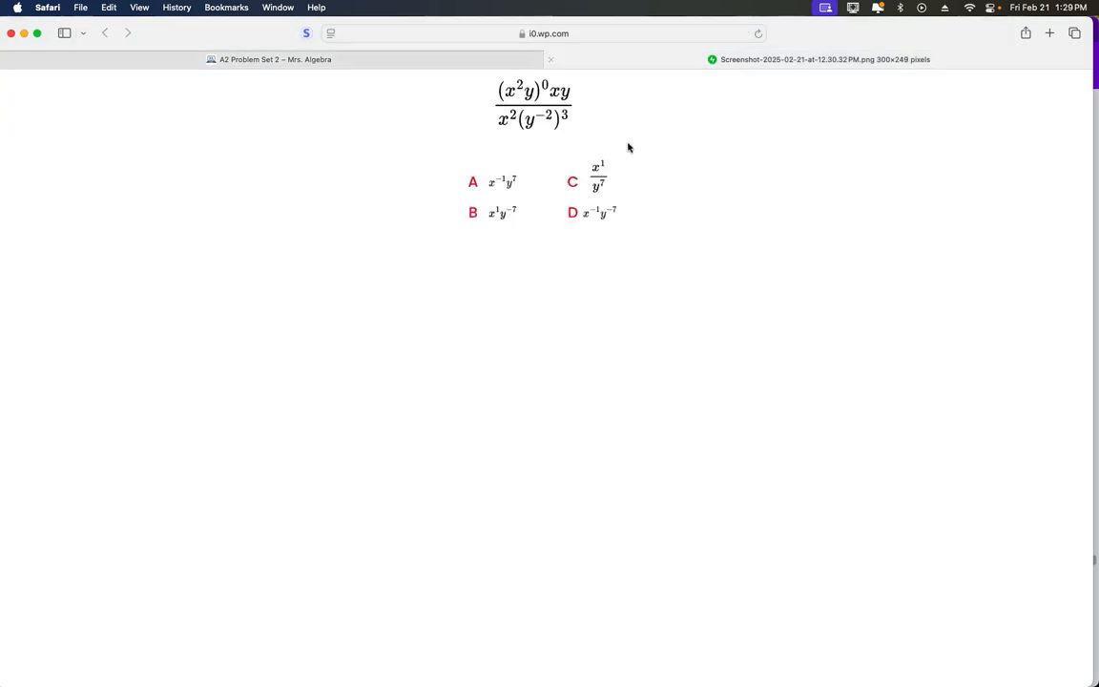
left_click(550, 60)
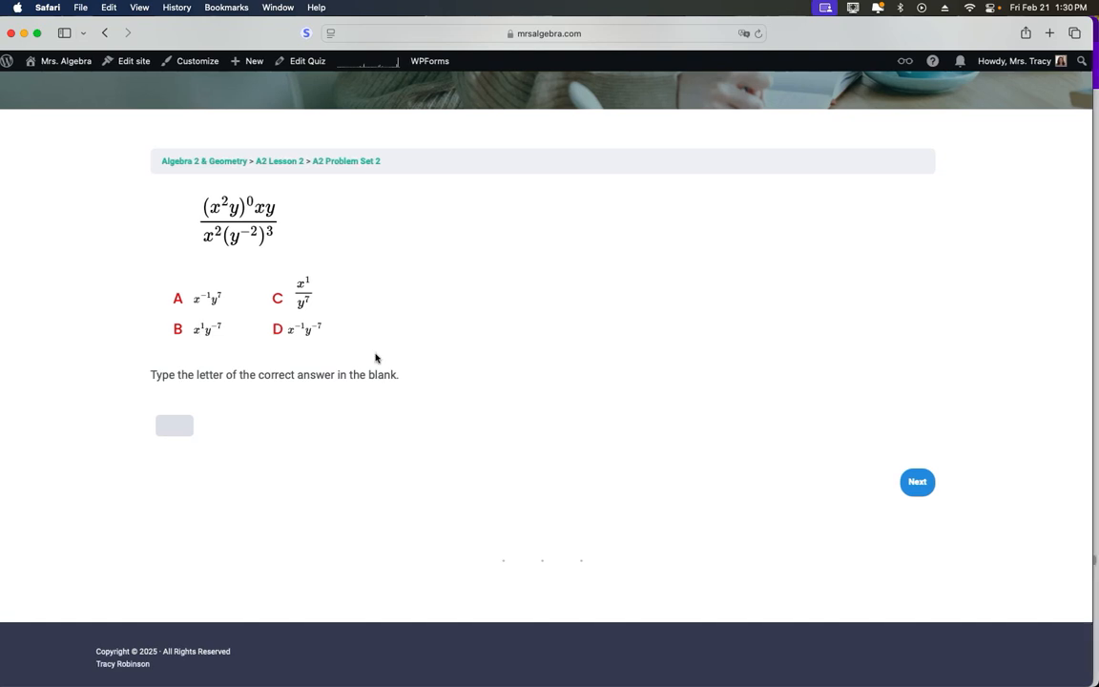
- Advance to the next quiz question, place the cursor in its answer blank and review the problem
left_click(920, 496)
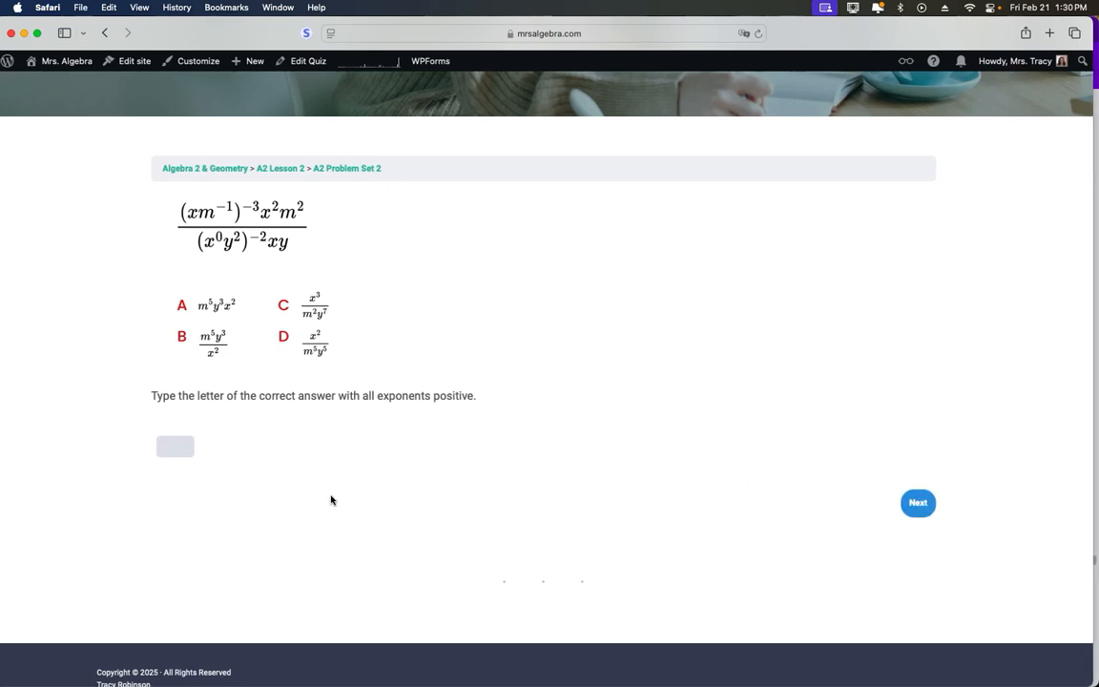
left_click(183, 447)
scroll(329, 482, "up", 2)
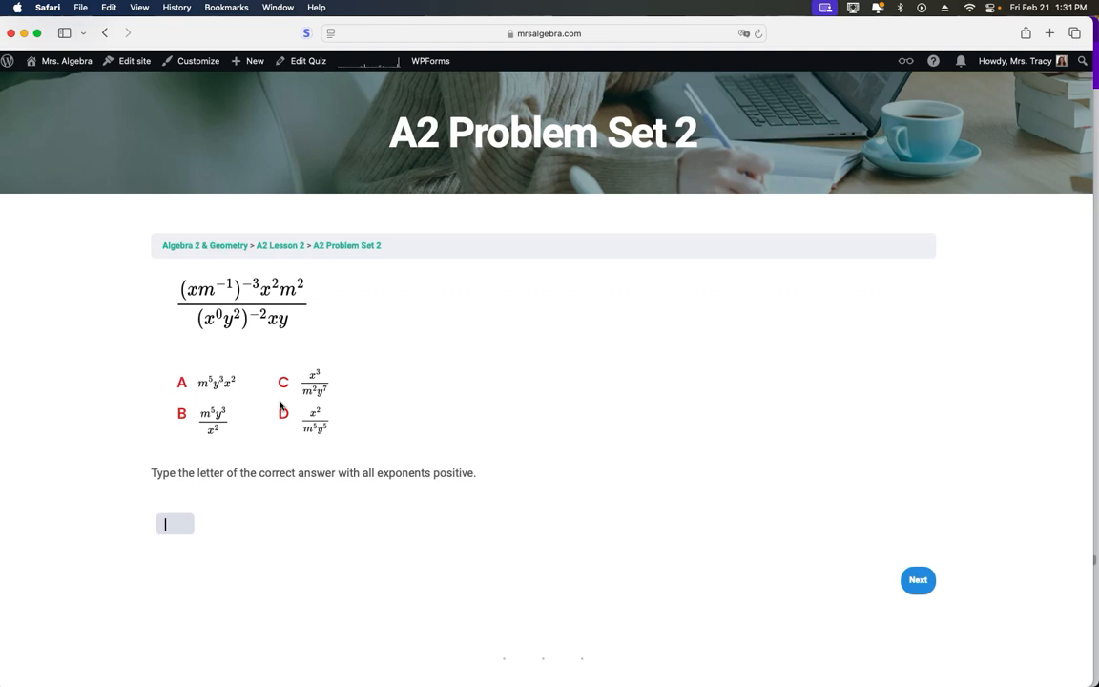
scroll(281, 405, "up", 2)
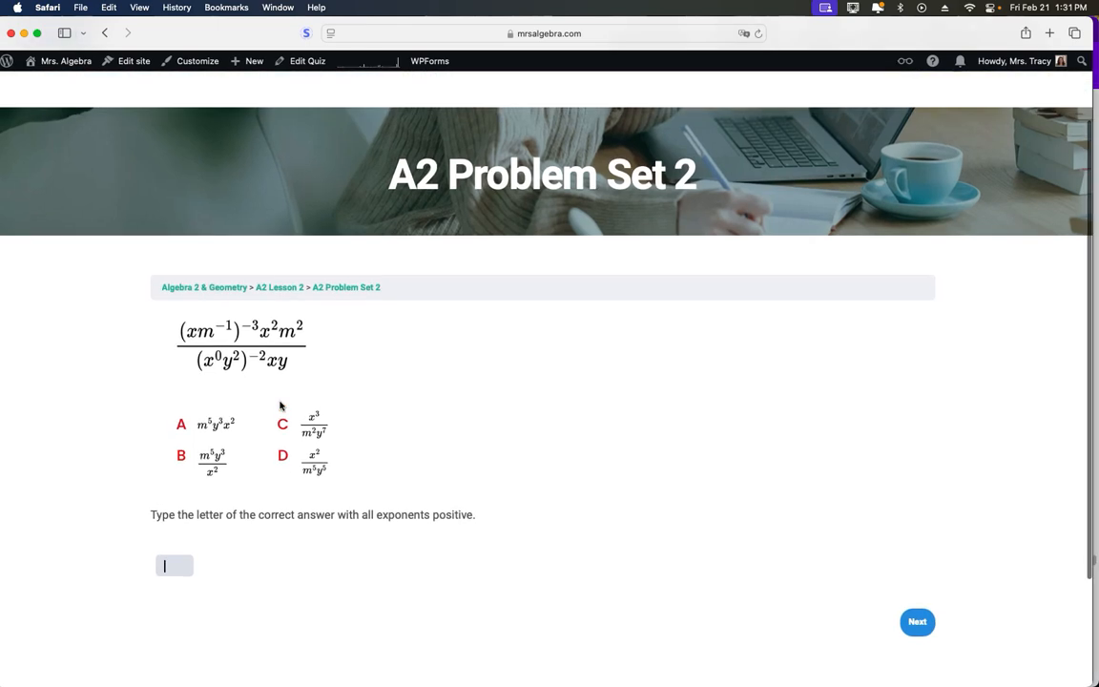